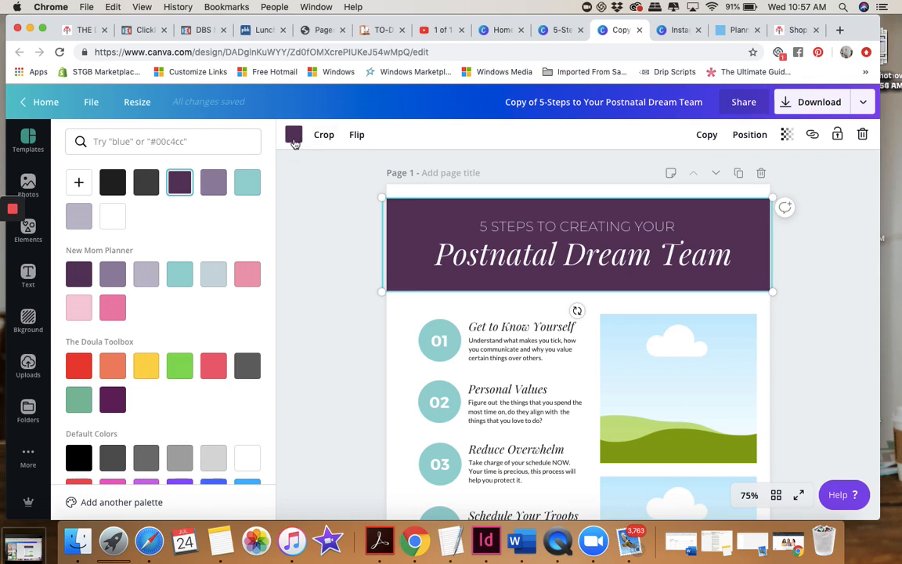
Try blue, red, dark grey and plum fills on the header banner, ending on the document's original dark purple
{"action": "scroll", "coordinate": [175, 332], "scroll_direction": "down", "scroll_amount": 2}
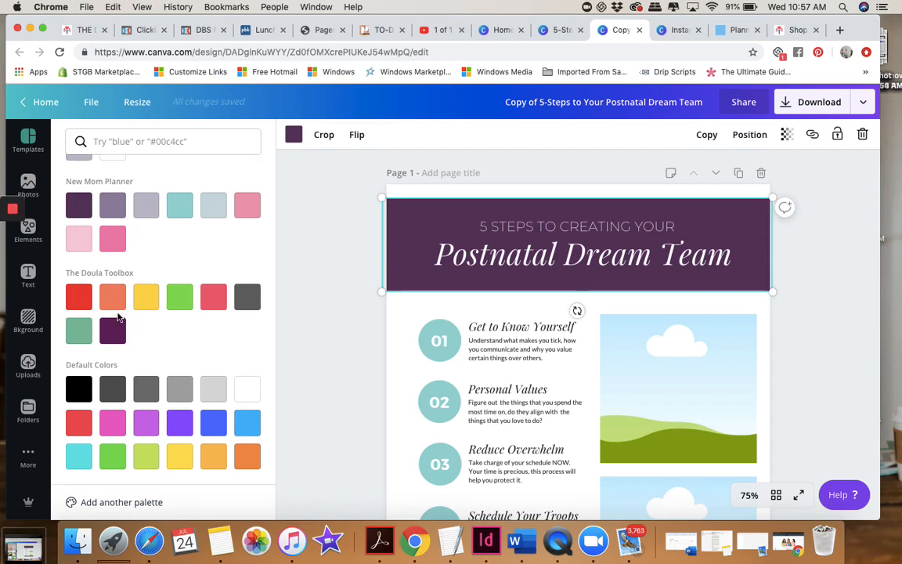
{"action": "left_click", "coordinate": [211, 426]}
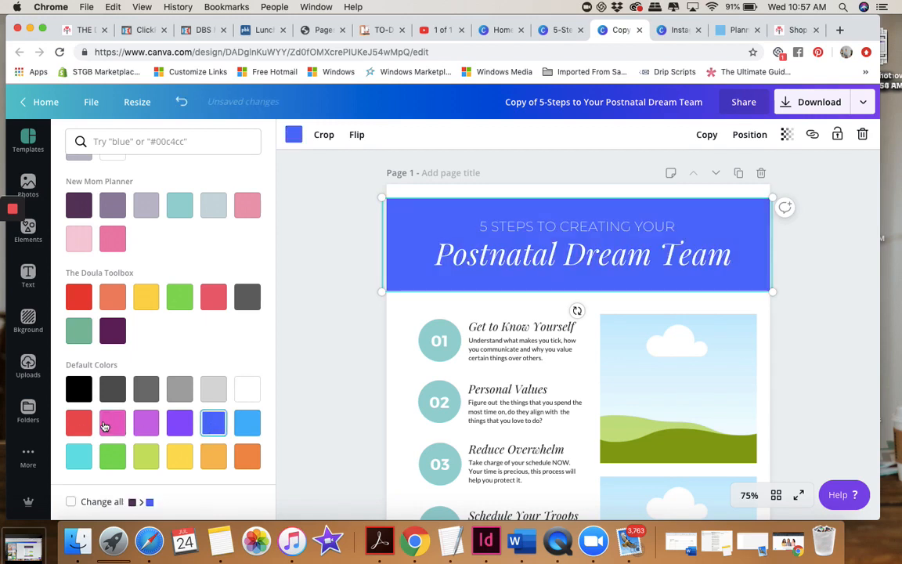
{"action": "left_click", "coordinate": [78, 425]}
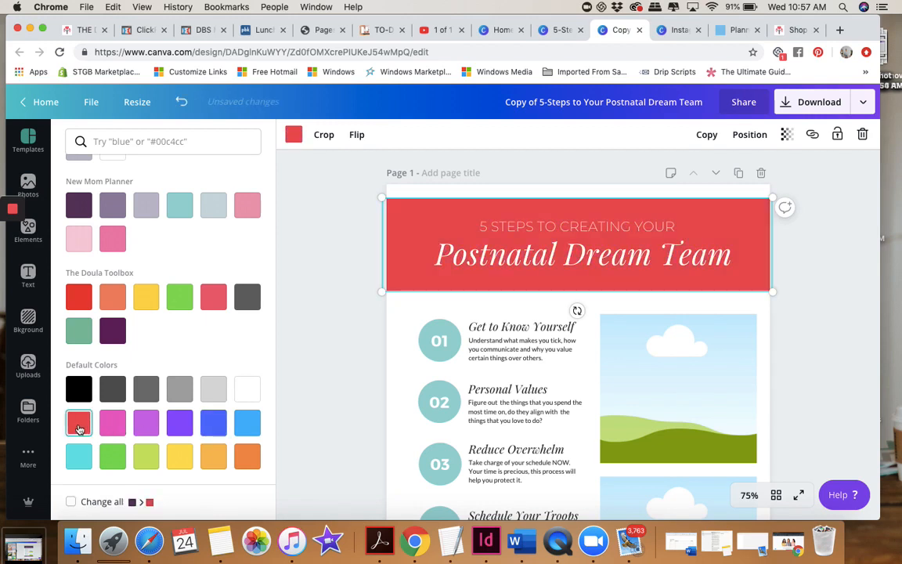
{"action": "left_click", "coordinate": [114, 389]}
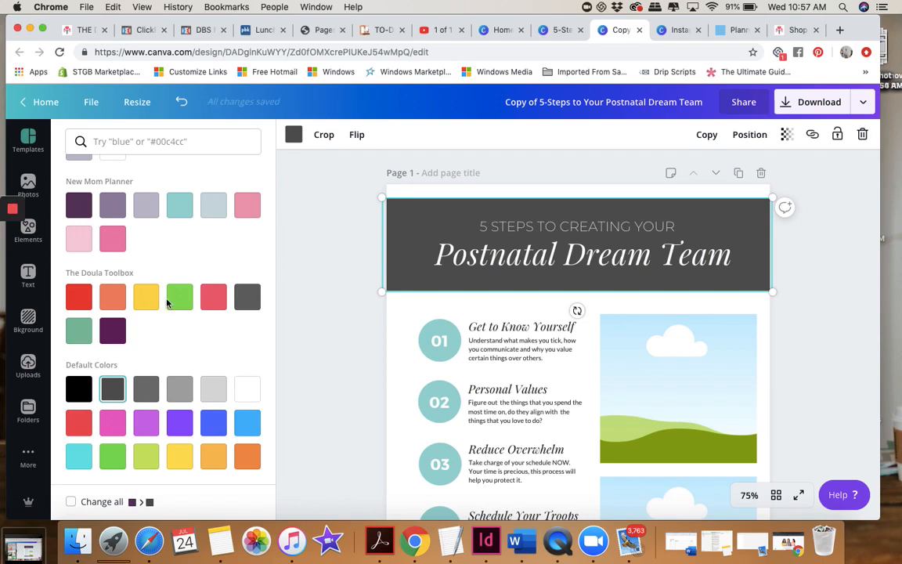
{"action": "left_click", "coordinate": [113, 330]}
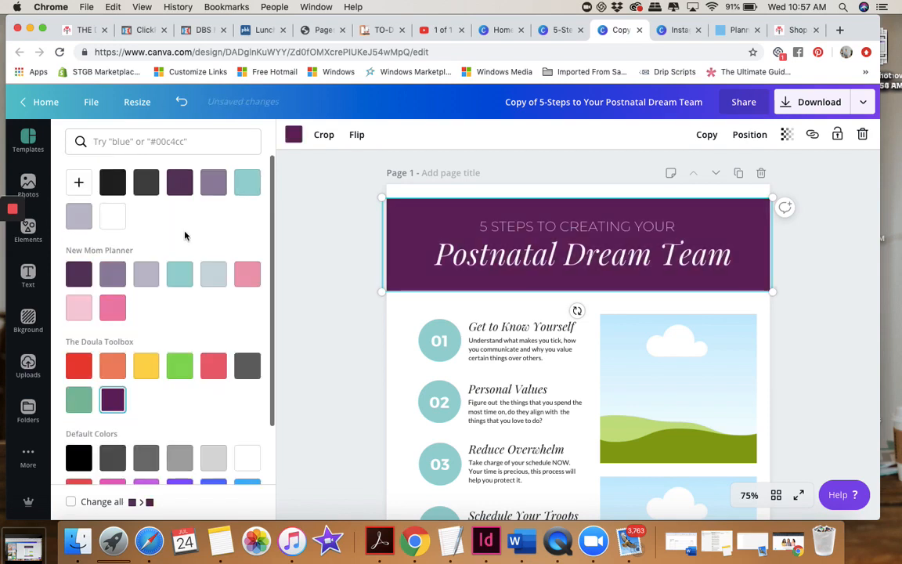
{"action": "left_click", "coordinate": [179, 181]}
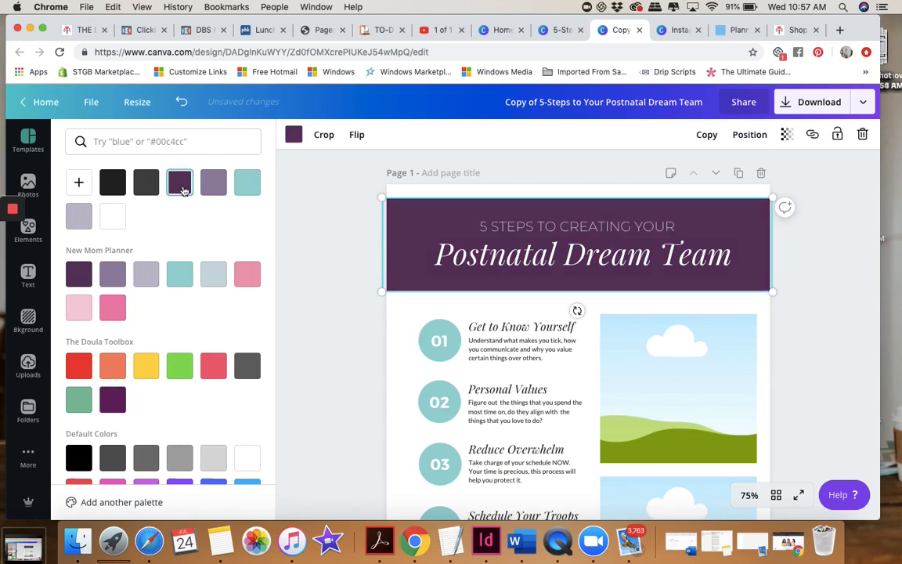
Open the custom colour picker and its hex code field for the header banner, and look through the default colours
{"action": "left_click", "coordinate": [79, 184]}
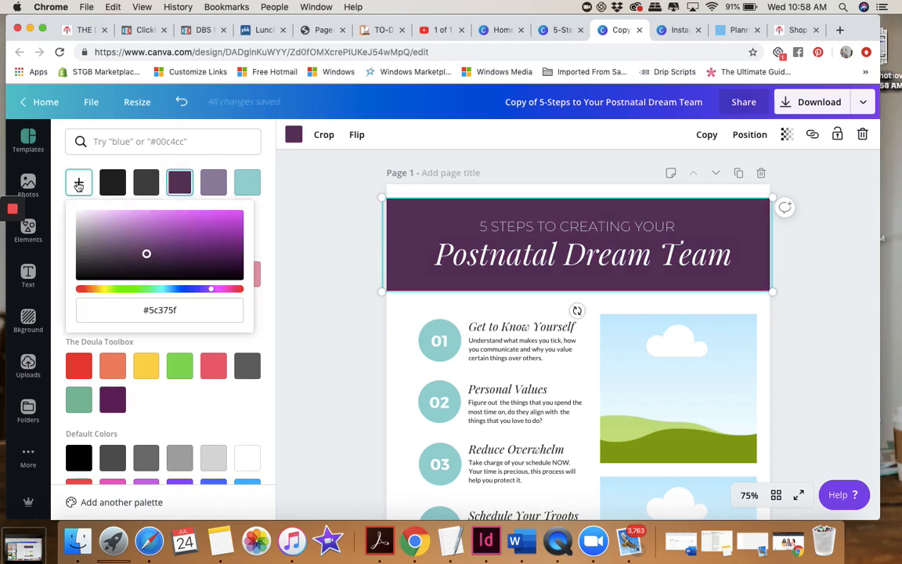
{"action": "left_click", "coordinate": [191, 310]}
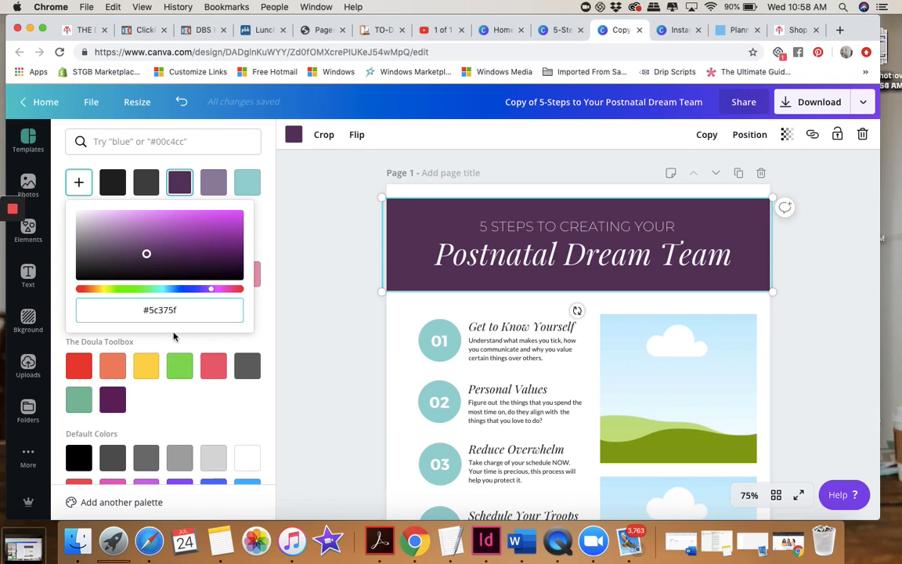
{"action": "left_click", "coordinate": [198, 425]}
{"action": "scroll", "coordinate": [177, 380], "scroll_direction": "down", "scroll_amount": 3}
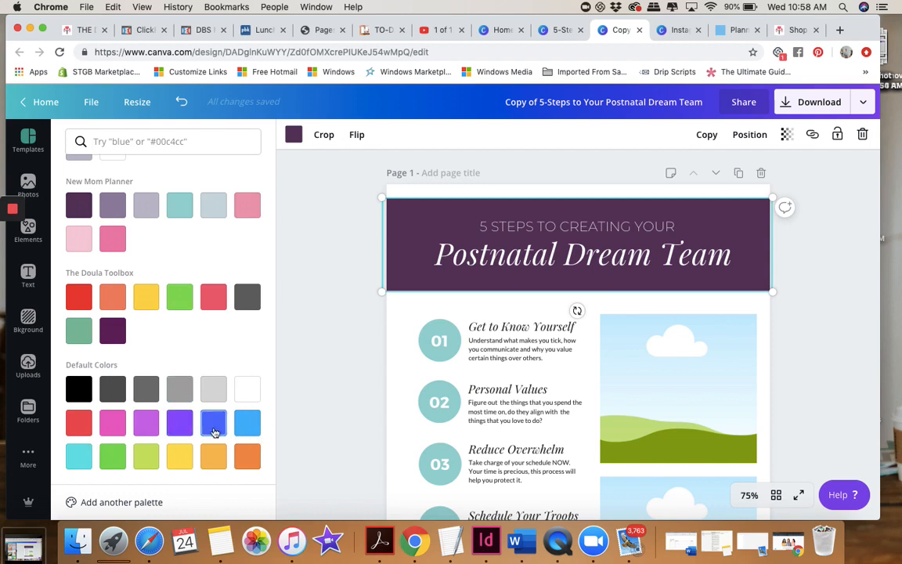
{"action": "scroll", "coordinate": [201, 394], "scroll_direction": "up", "scroll_amount": 3}
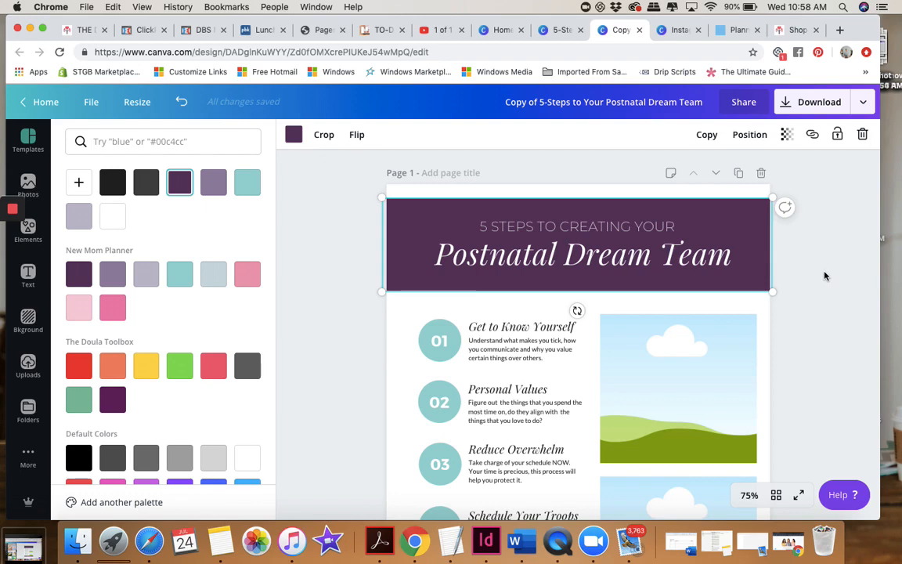
{"action": "left_click", "coordinate": [796, 264]}
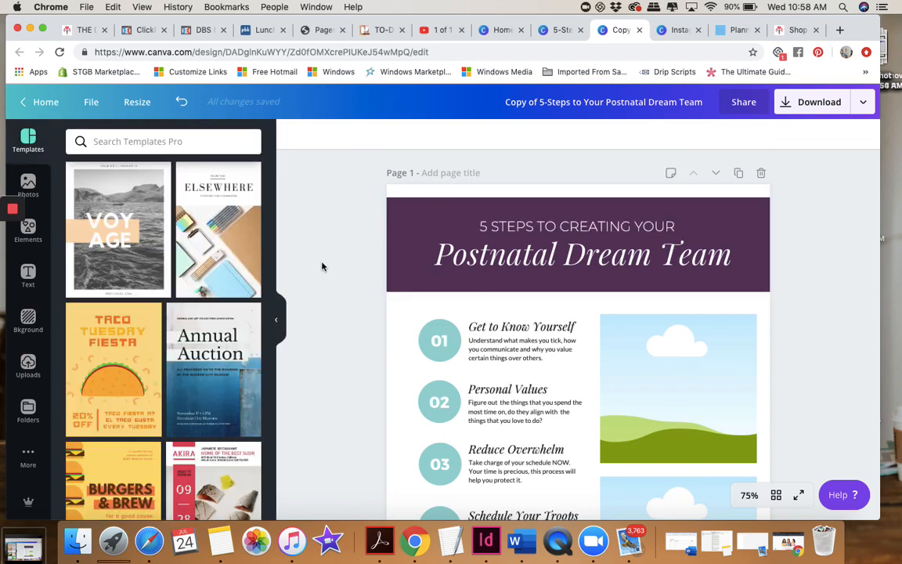
Try a light grey fill on the 01 circle on page 1, ending on the document's original teal
{"action": "scroll", "coordinate": [337, 317], "scroll_direction": "down", "scroll_amount": 3}
{"action": "scroll", "coordinate": [337, 317], "scroll_direction": "up", "scroll_amount": 3}
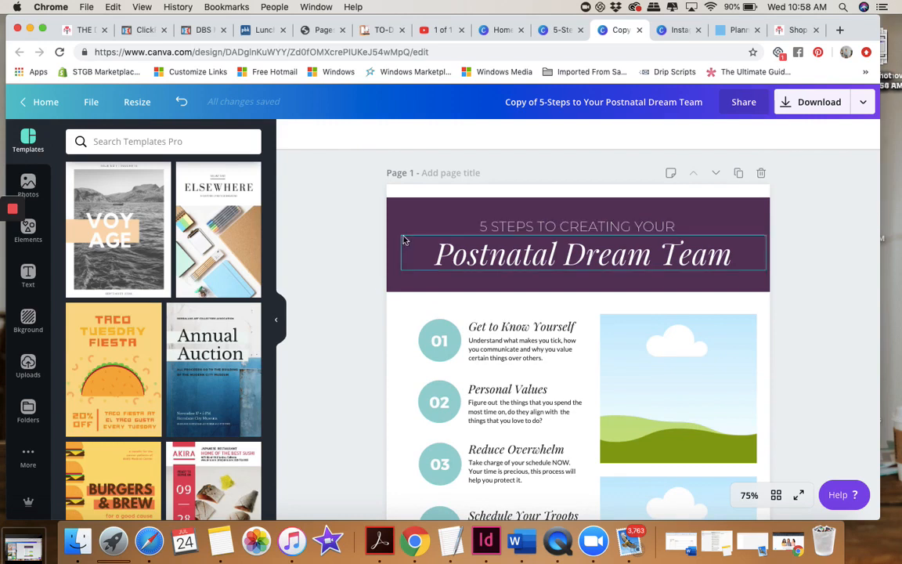
{"action": "left_click", "coordinate": [395, 211]}
{"action": "left_click", "coordinate": [424, 332]}
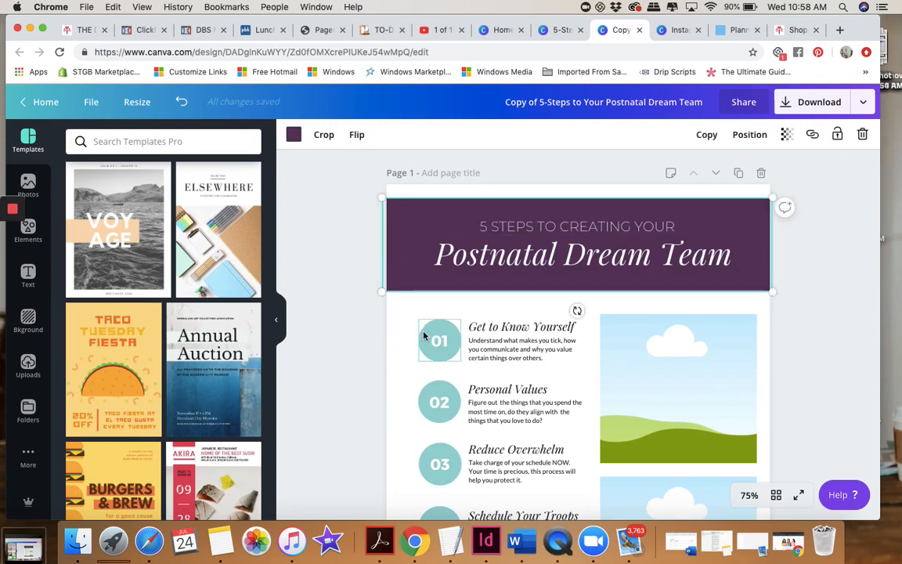
{"action": "left_click", "coordinate": [294, 138]}
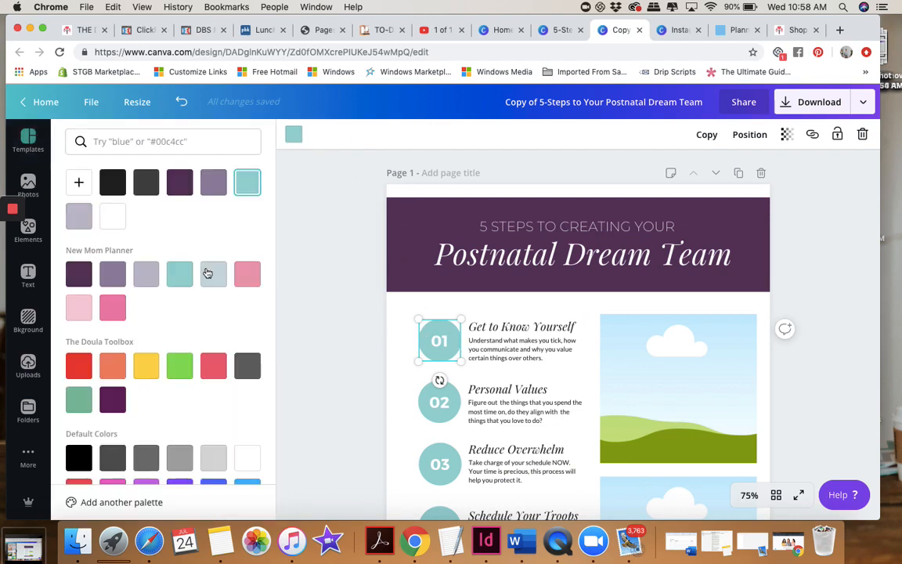
{"action": "scroll", "coordinate": [210, 278], "scroll_direction": "down", "scroll_amount": 2}
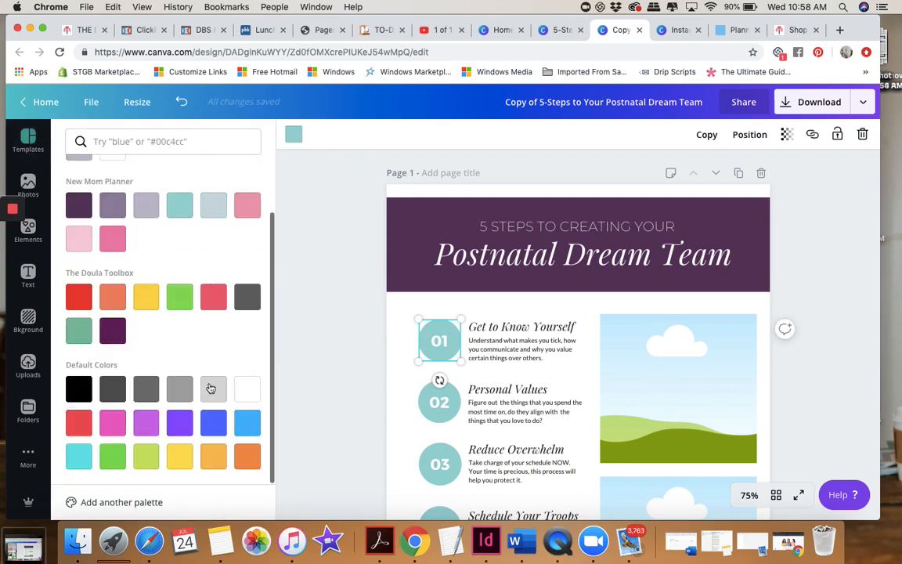
{"action": "left_click", "coordinate": [212, 392]}
{"action": "scroll", "coordinate": [210, 407], "scroll_direction": "up", "scroll_amount": 2}
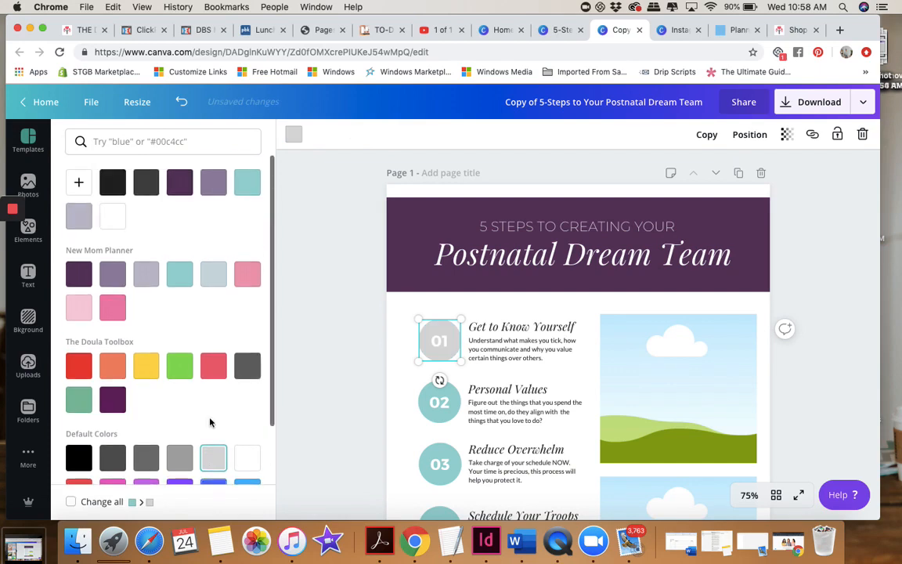
{"action": "left_click", "coordinate": [247, 182]}
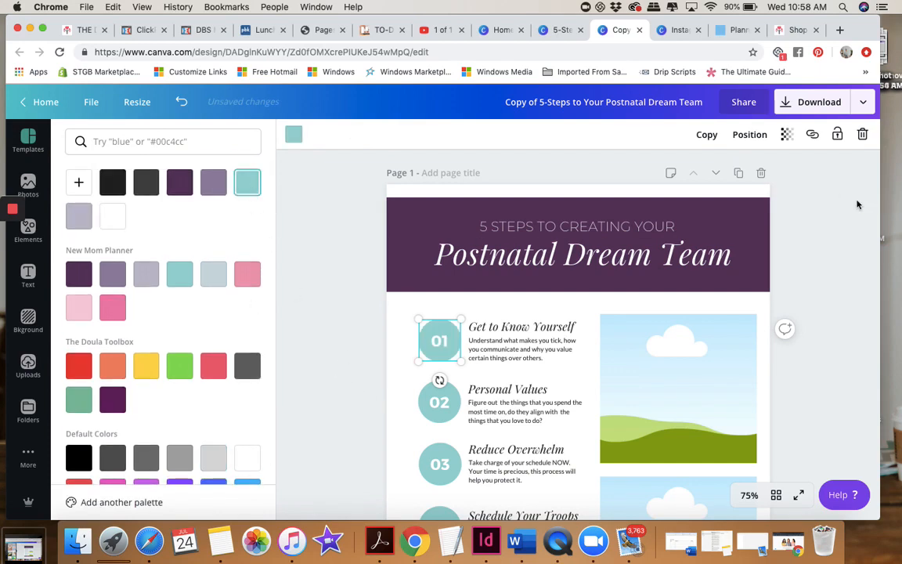
{"action": "left_click", "coordinate": [826, 239]}
Recolour the page 1 header banner with the document's lighter purple, apply the change to all matching elements, and review the pages
{"action": "scroll", "coordinate": [805, 357], "scroll_direction": "down", "scroll_amount": 15}
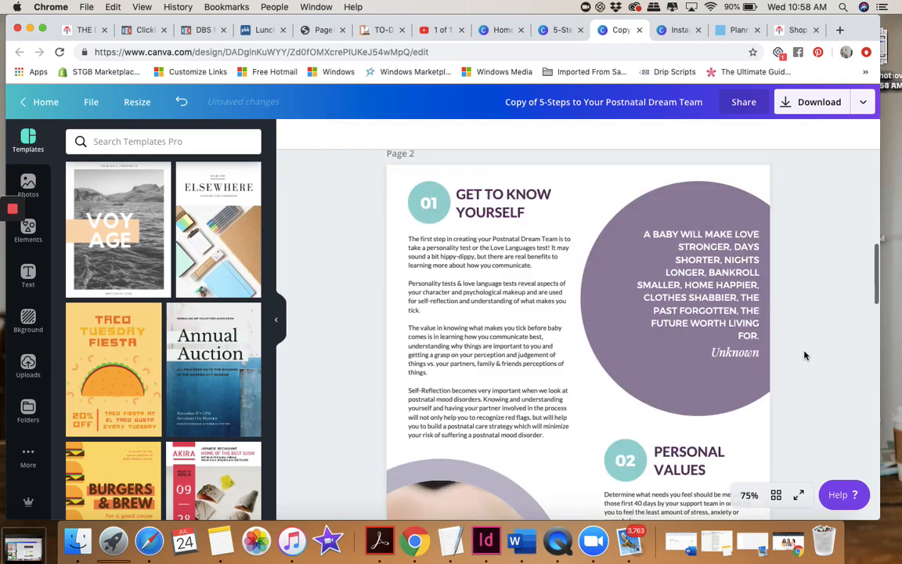
{"action": "scroll", "coordinate": [805, 356], "scroll_direction": "up", "scroll_amount": 15}
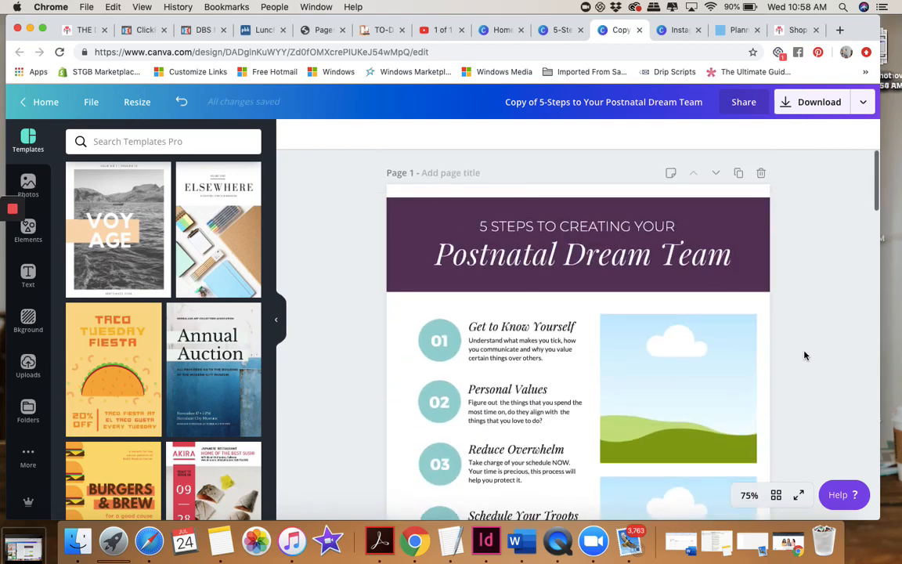
{"action": "left_click", "coordinate": [765, 207]}
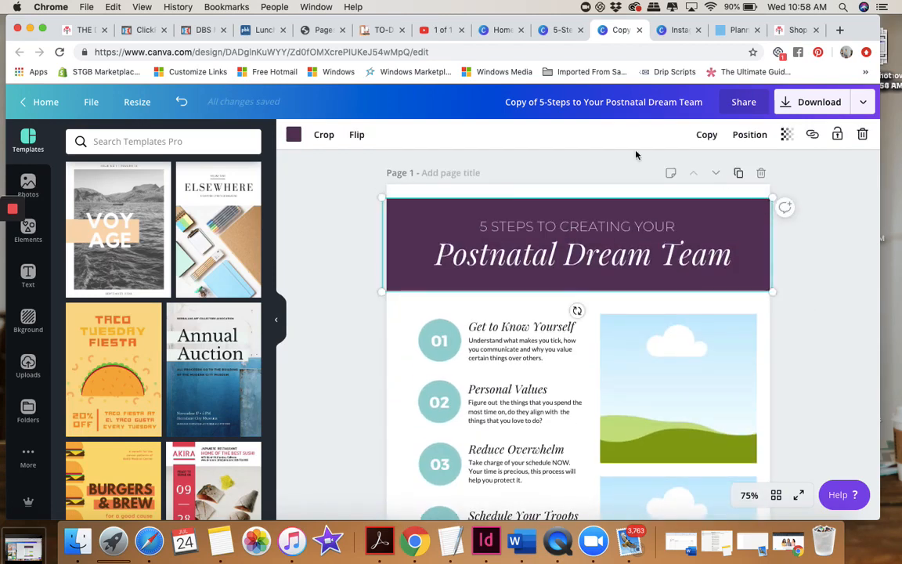
{"action": "left_click", "coordinate": [293, 135]}
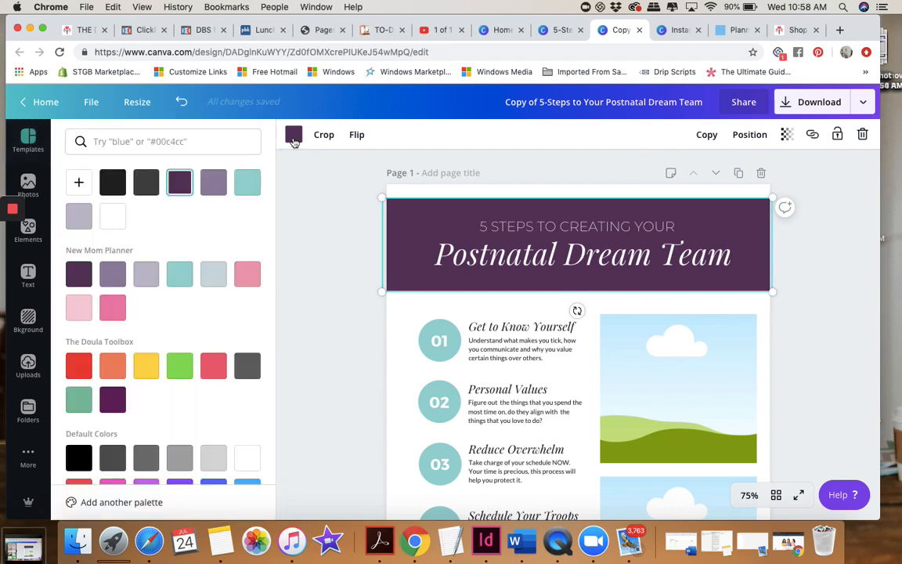
{"action": "left_click", "coordinate": [213, 182]}
{"action": "scroll", "coordinate": [207, 309], "scroll_direction": "down", "scroll_amount": 1}
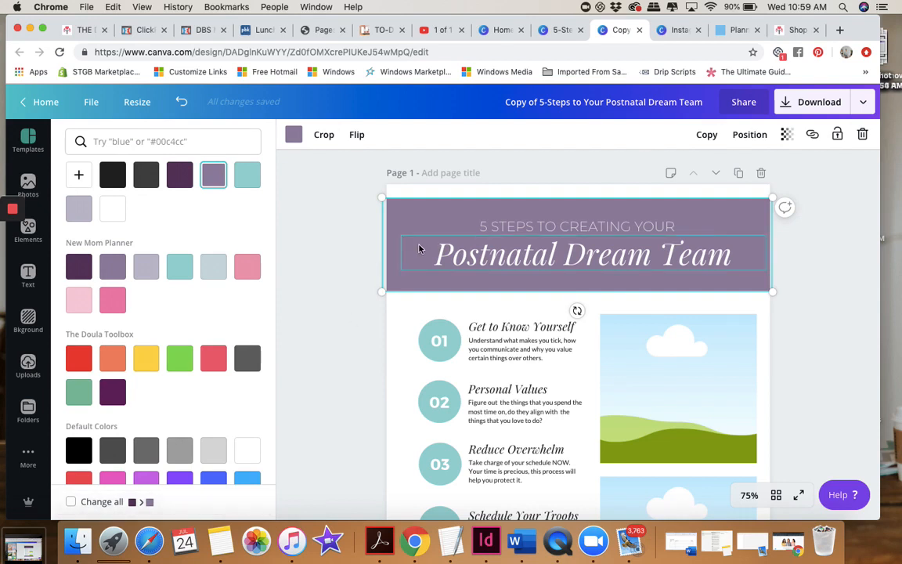
{"action": "left_click", "coordinate": [72, 502]}
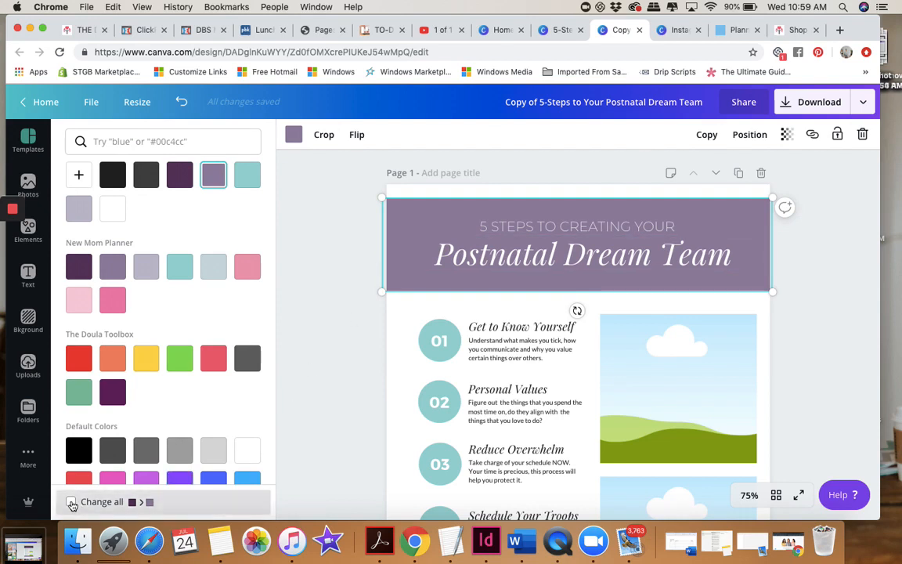
{"action": "left_click", "coordinate": [353, 404]}
{"action": "scroll", "coordinate": [601, 292], "scroll_direction": "down", "scroll_amount": 10}
{"action": "scroll", "coordinate": [604, 296], "scroll_direction": "down", "scroll_amount": 8}
{"action": "scroll", "coordinate": [604, 296], "scroll_direction": "up", "scroll_amount": 20}
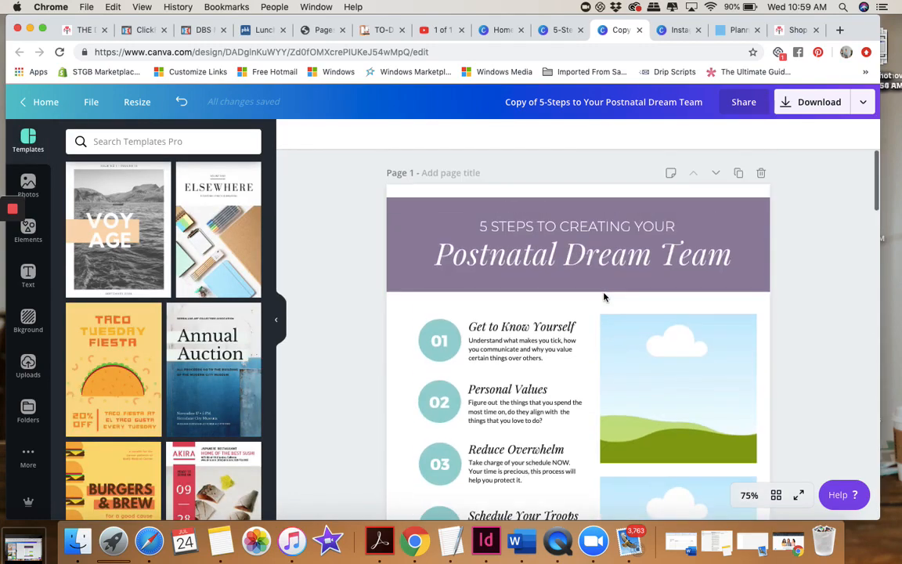
Set the header banner to the document's dark purple and apply the change to all elements using the lighter purple
{"action": "left_click", "coordinate": [419, 207]}
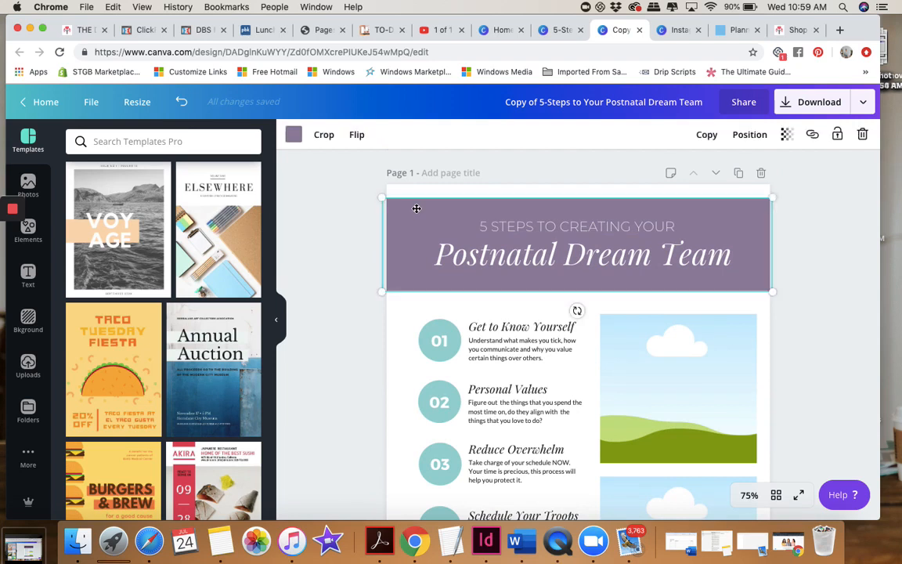
{"action": "left_click", "coordinate": [293, 134]}
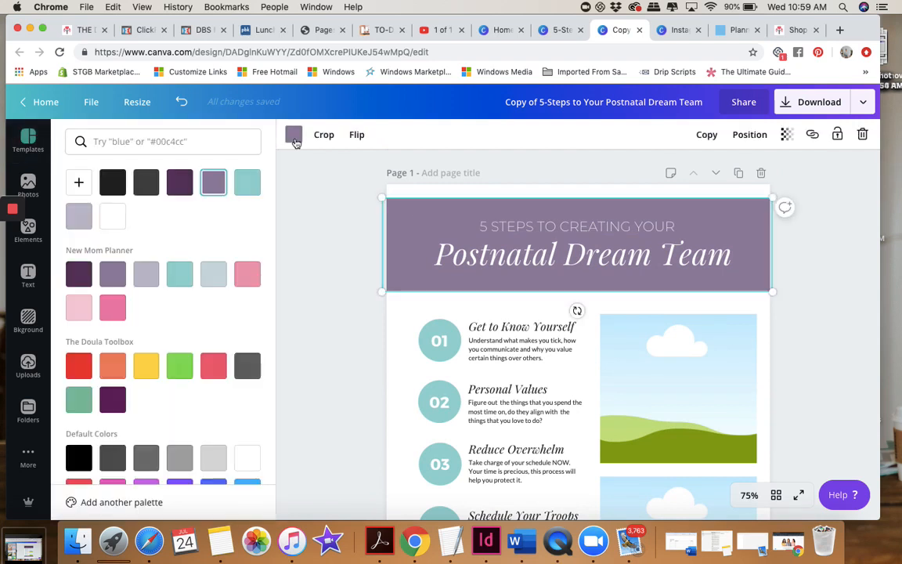
{"action": "left_click", "coordinate": [179, 182]}
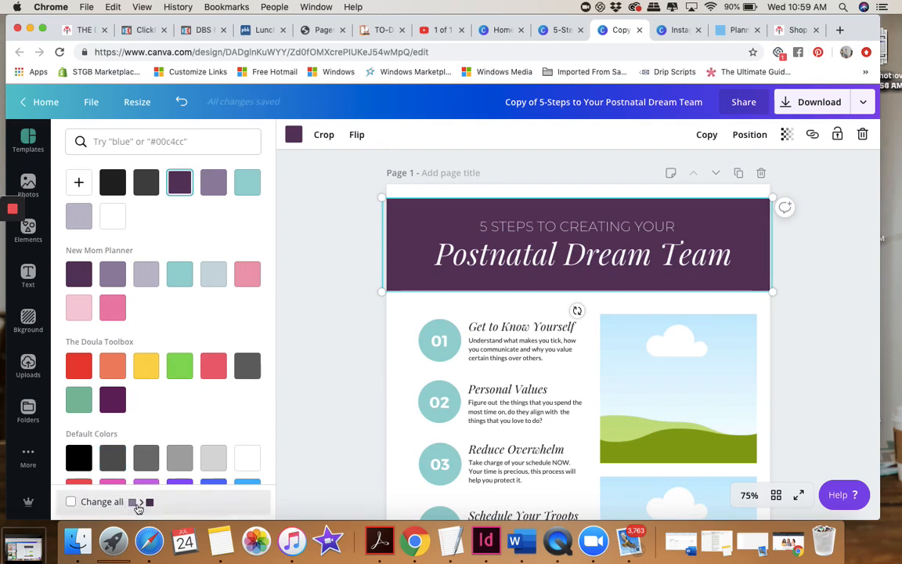
{"action": "left_click", "coordinate": [71, 502]}
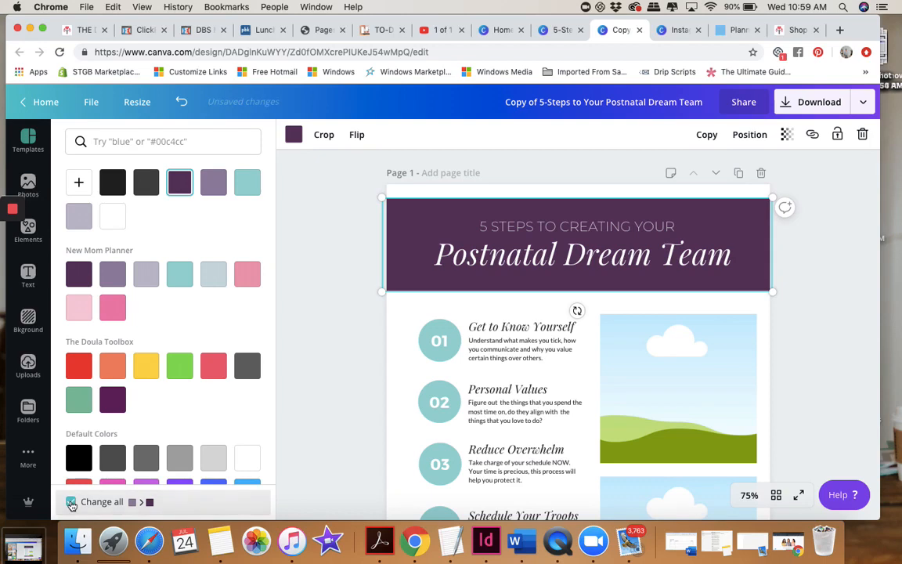
{"action": "left_click", "coordinate": [329, 353]}
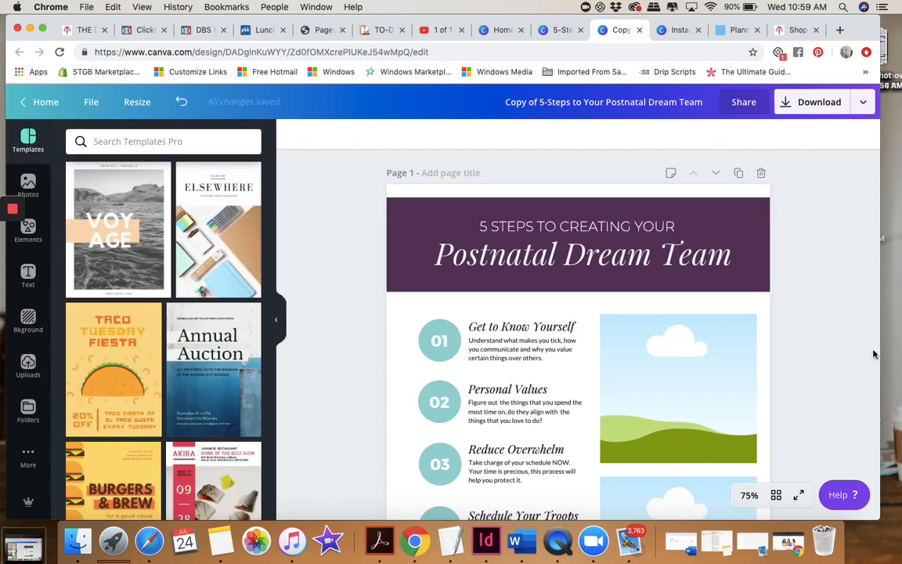
{"action": "scroll", "coordinate": [807, 326], "scroll_direction": "down", "scroll_amount": 2}
{"action": "scroll", "coordinate": [807, 326], "scroll_direction": "up", "scroll_amount": 1}
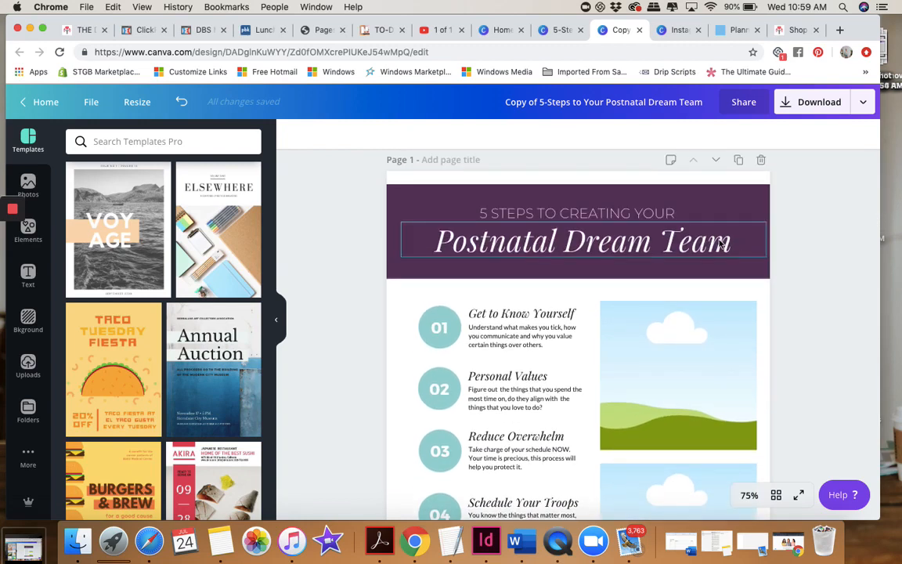
Try the Playlist Script and ADA Hybrid fonts on the "Postnatal Dream Team" title, ending on Playfair Display
{"action": "left_click", "coordinate": [647, 249]}
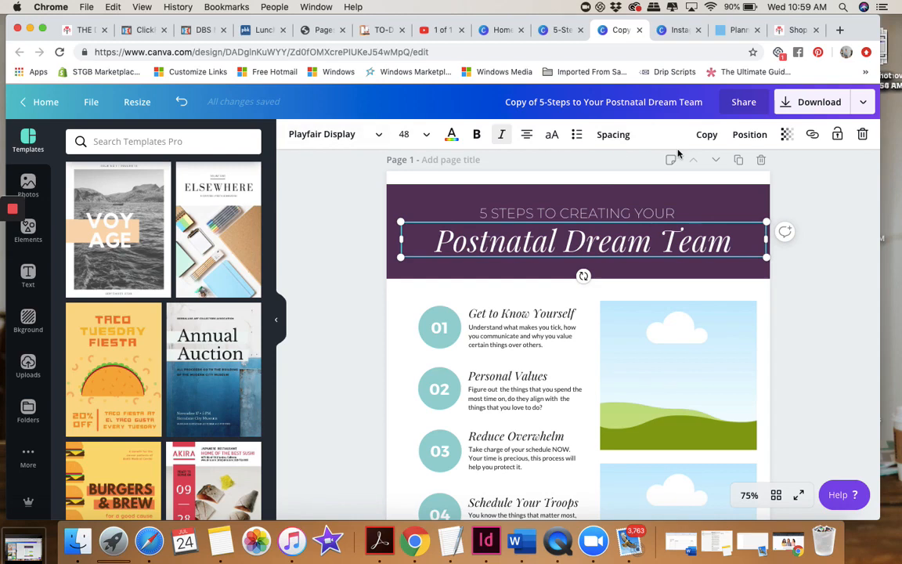
{"action": "left_click", "coordinate": [377, 136]}
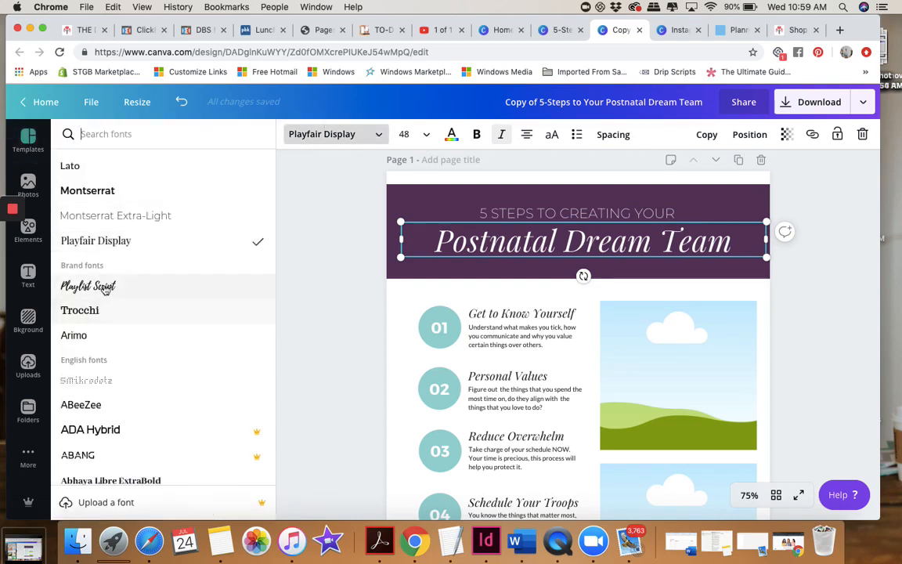
{"action": "left_click", "coordinate": [105, 289]}
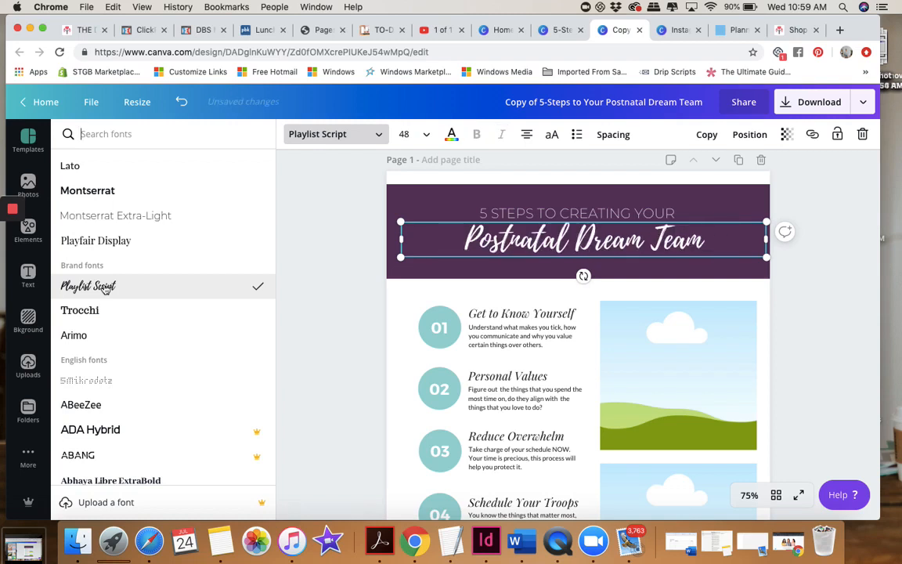
{"action": "left_click", "coordinate": [94, 431]}
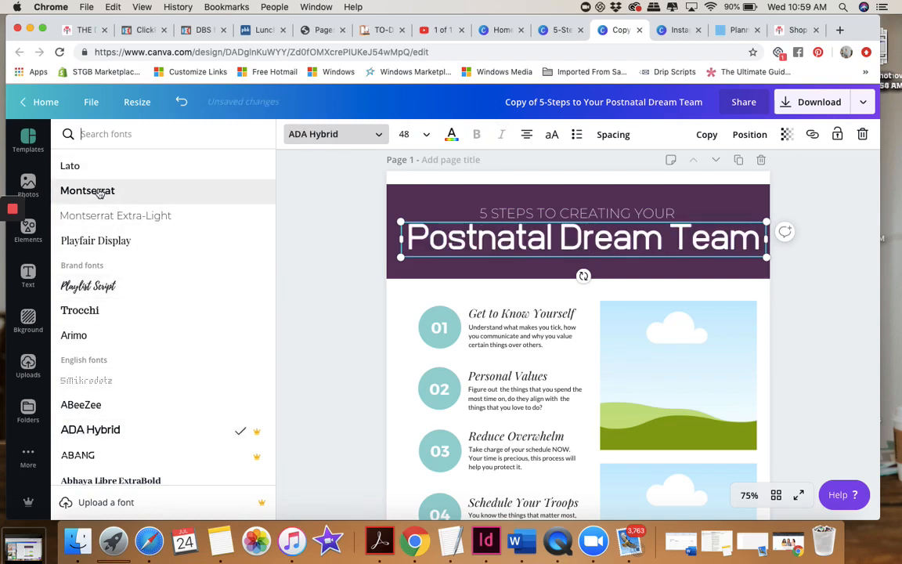
{"action": "left_click", "coordinate": [123, 240]}
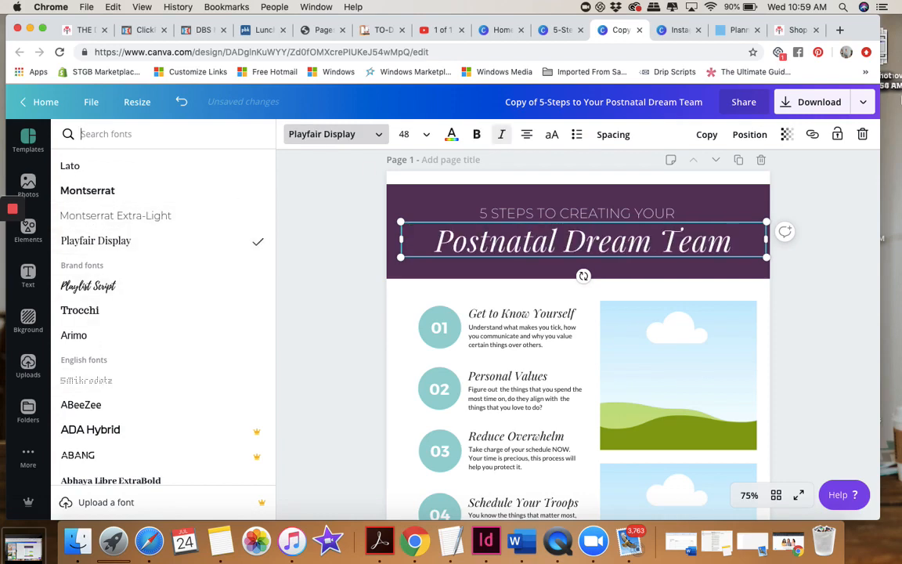
Examine the text colour options for the "Postnatal Dream Team" title on page 1 without applying a change
{"action": "left_click", "coordinate": [829, 263]}
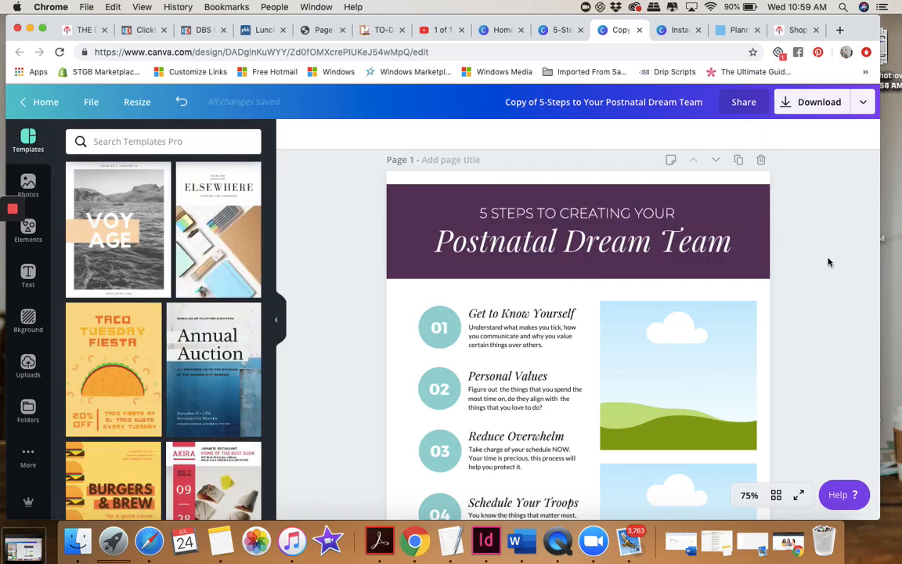
{"action": "left_click", "coordinate": [634, 225]}
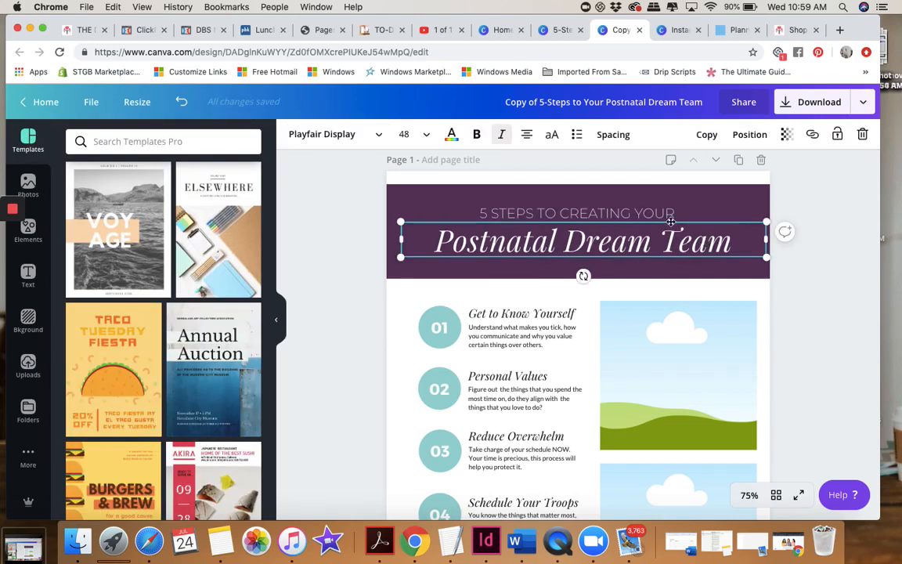
{"action": "left_click", "coordinate": [452, 135]}
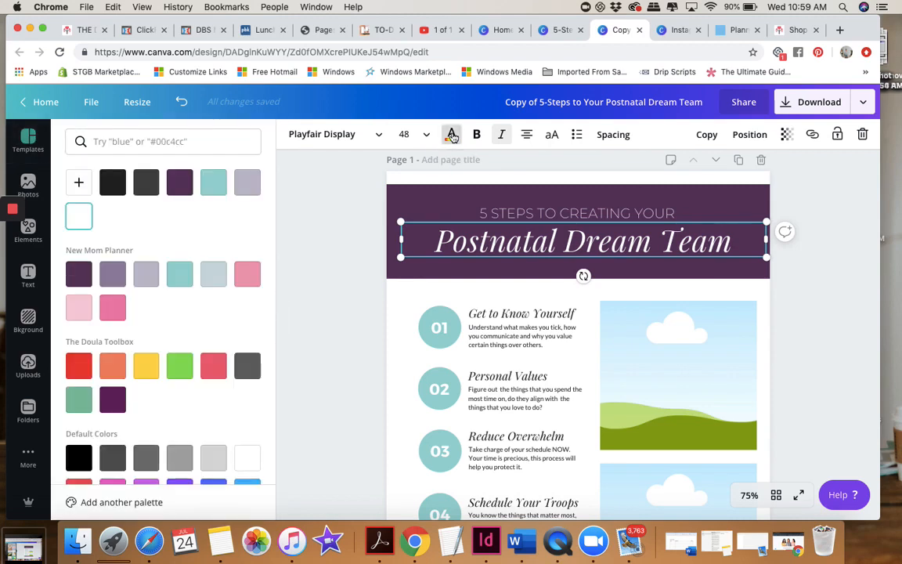
{"action": "left_click", "coordinate": [317, 300]}
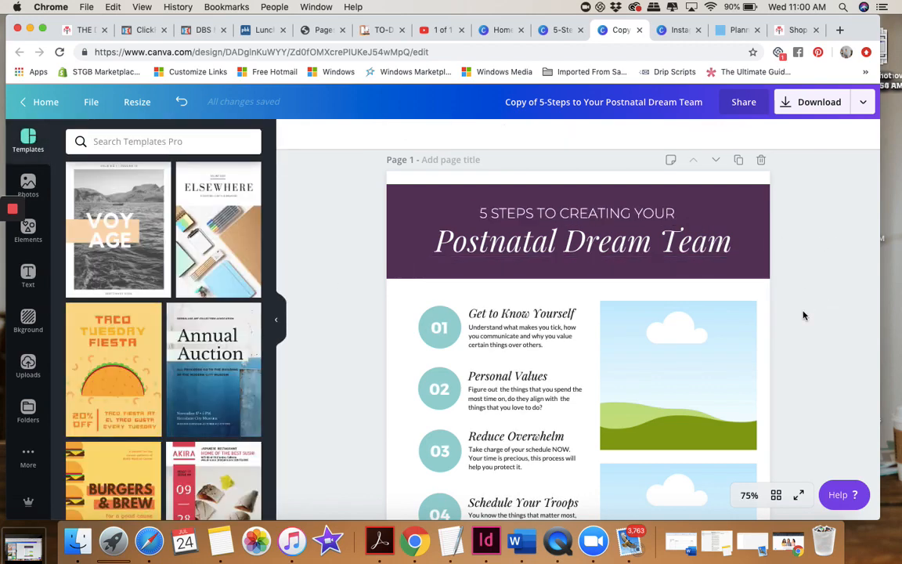
Try editing the end of the description text under "Get to Know Yourself" on page 1
{"action": "scroll", "coordinate": [803, 315], "scroll_direction": "down", "scroll_amount": 3}
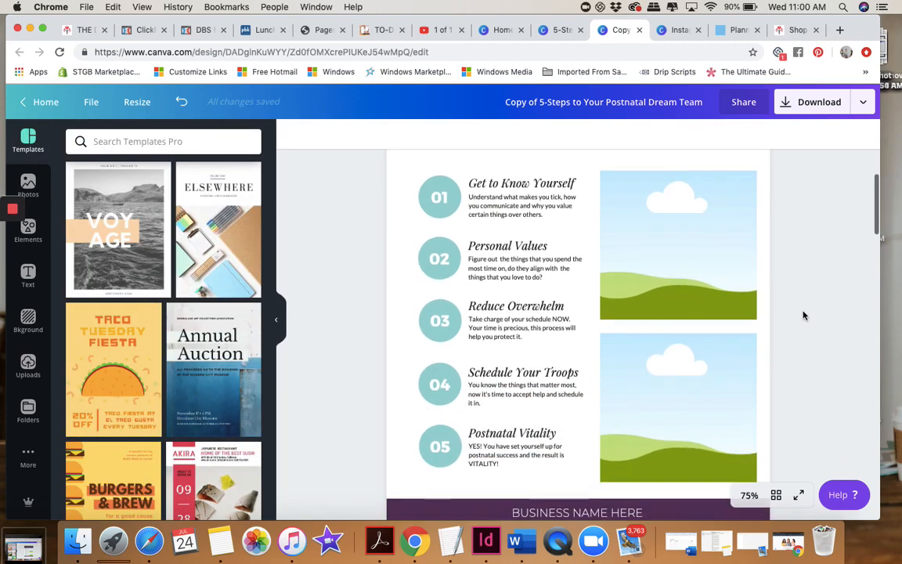
{"action": "left_click", "coordinate": [537, 208]}
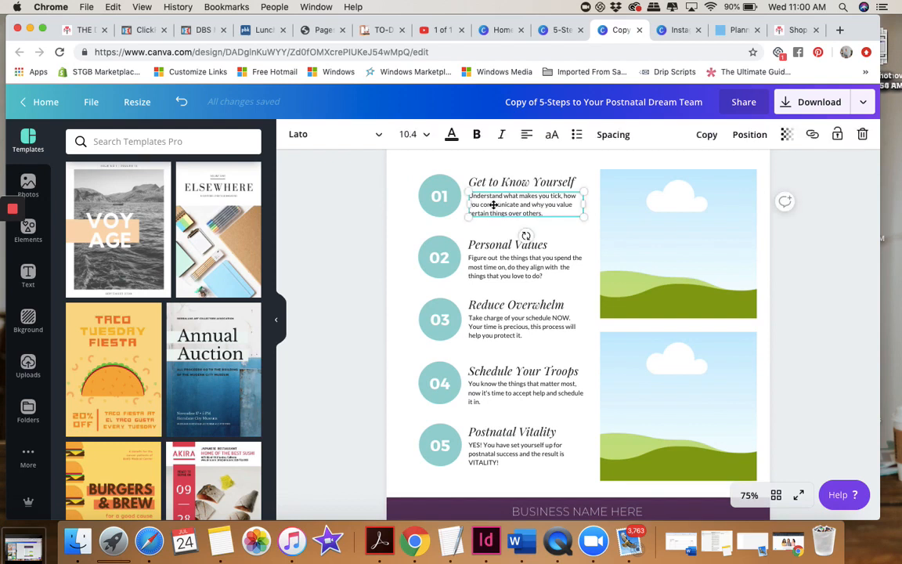
{"action": "left_click", "coordinate": [550, 213]}
{"action": "key", "text": "BackSpace"}
{"action": "left_click", "coordinate": [816, 285]}
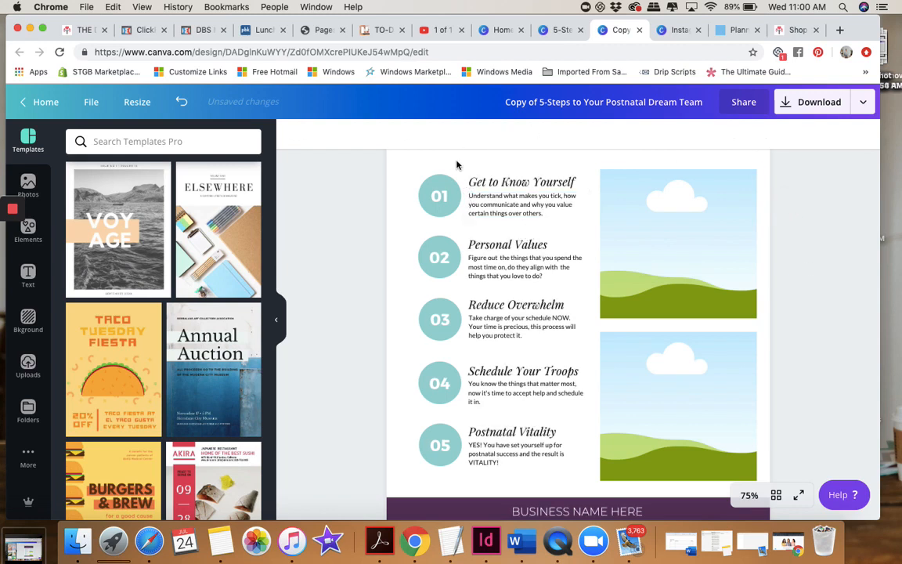
Examine the font choices for the number 01 on page 1 without changing its font
{"action": "left_click", "coordinate": [440, 197]}
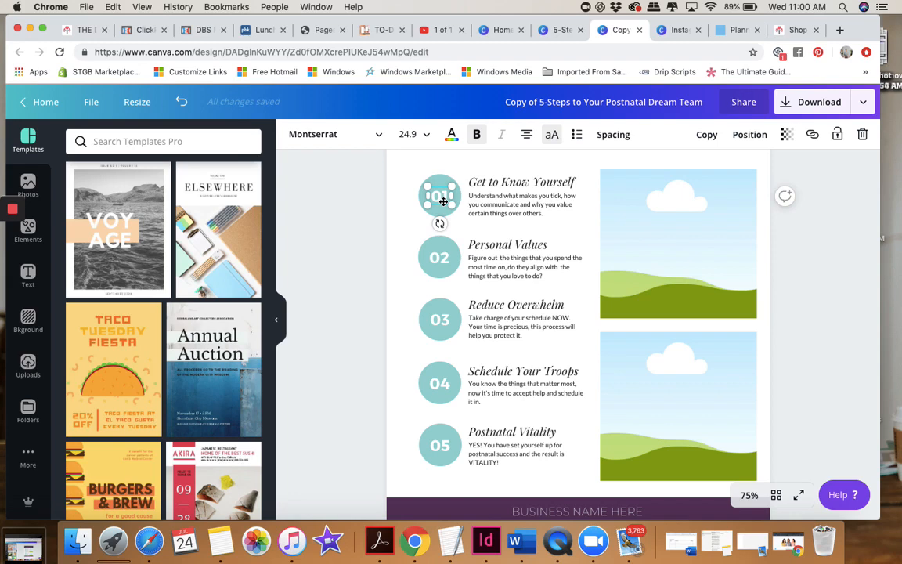
{"action": "left_click", "coordinate": [365, 141]}
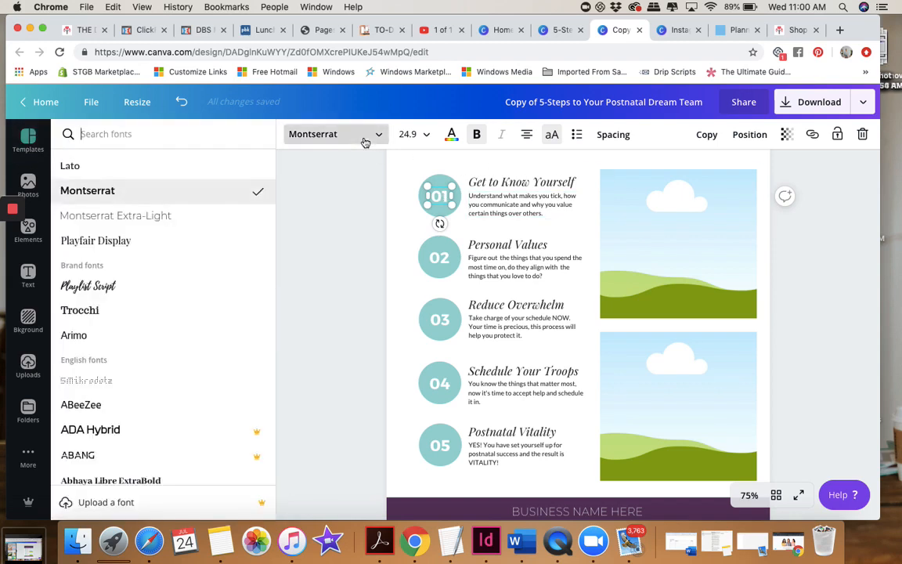
{"action": "left_click", "coordinate": [316, 233]}
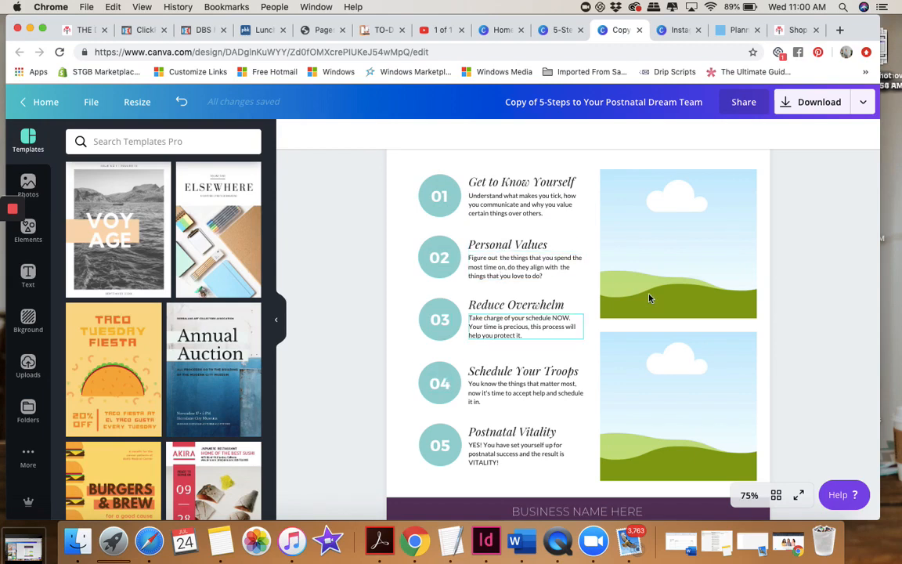
Replace the "BUSINESS NAME HERE" text in the page 1 footer banner with "DOULA TOOLBOX"
{"action": "scroll", "coordinate": [830, 228], "scroll_direction": "down", "scroll_amount": 5}
{"action": "scroll", "coordinate": [830, 228], "scroll_direction": "up", "scroll_amount": 5}
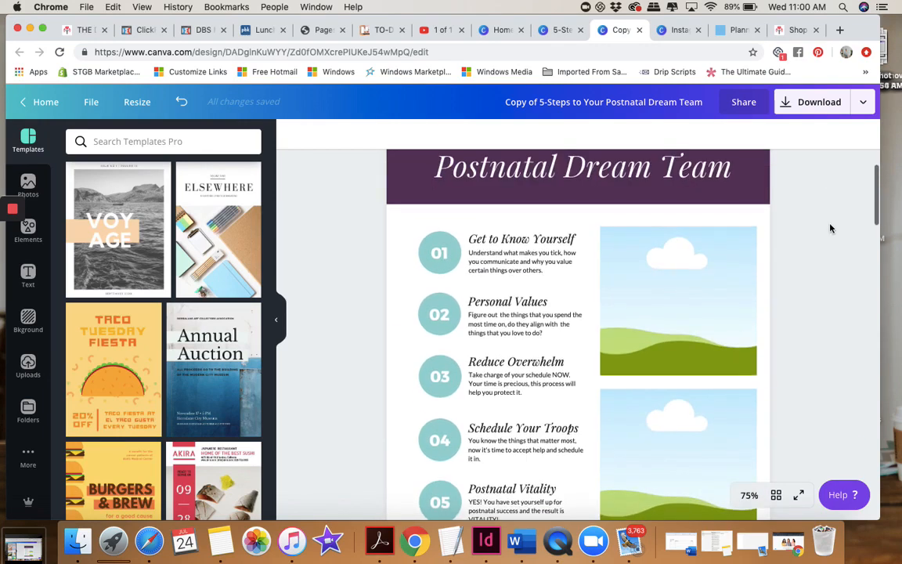
{"action": "scroll", "coordinate": [831, 228], "scroll_direction": "down", "scroll_amount": 5}
{"action": "scroll", "coordinate": [831, 227], "scroll_direction": "up", "scroll_amount": 5}
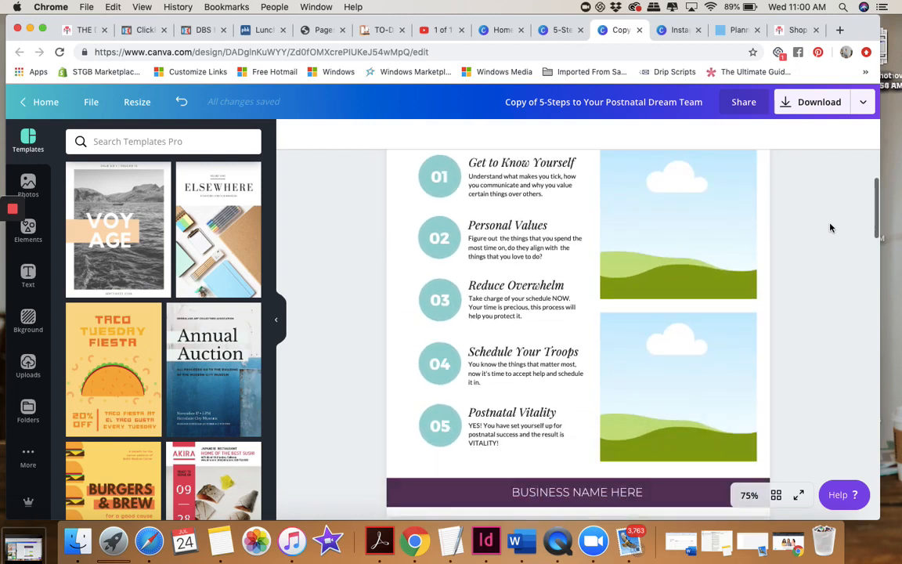
{"action": "scroll", "coordinate": [830, 226], "scroll_direction": "down", "scroll_amount": 6}
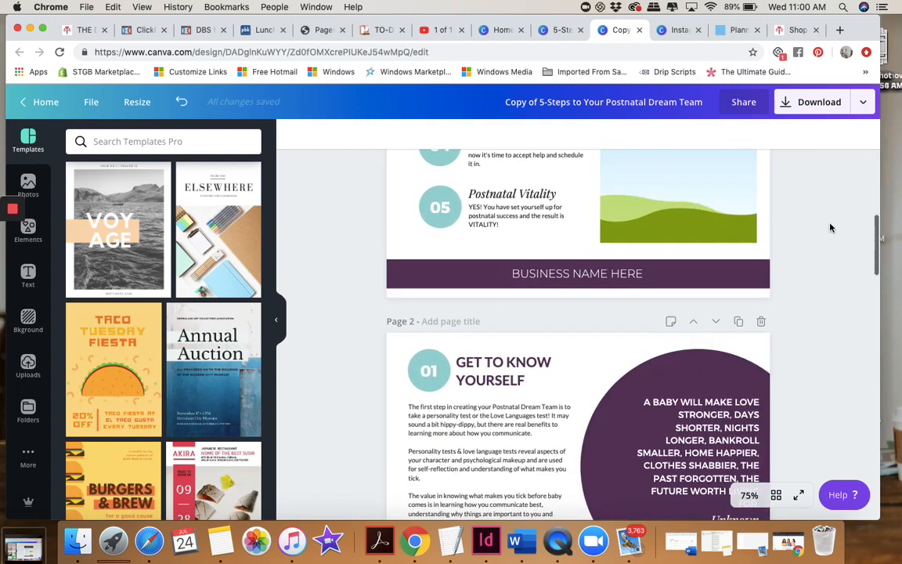
{"action": "left_click", "coordinate": [625, 275]}
{"action": "left_click", "coordinate": [657, 273]}
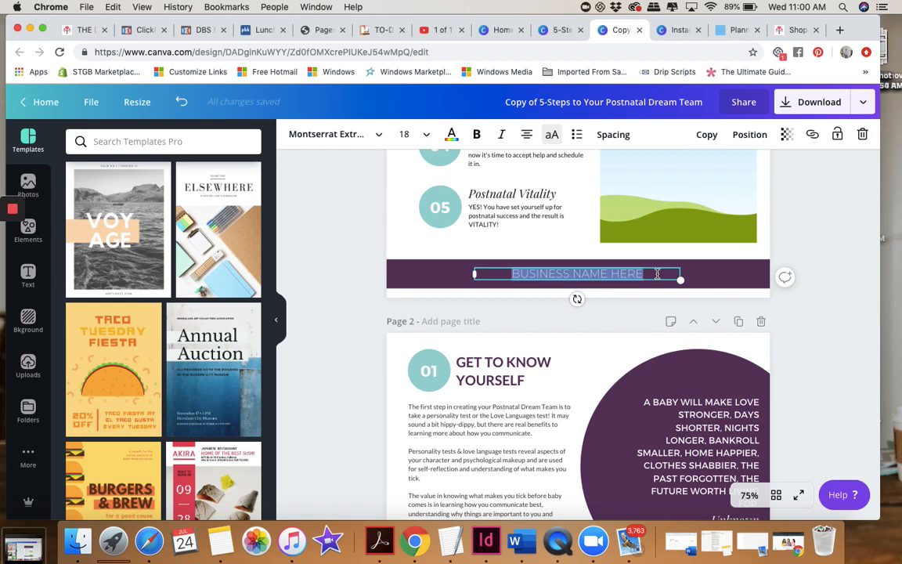
{"action": "type", "text": "DOULA T"}
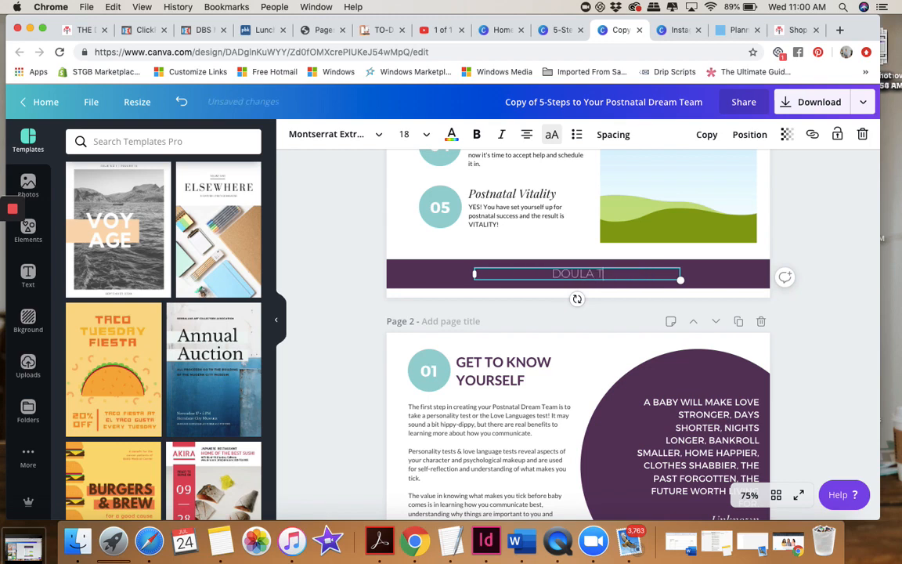
{"action": "type", "text": "OOLBOX"}
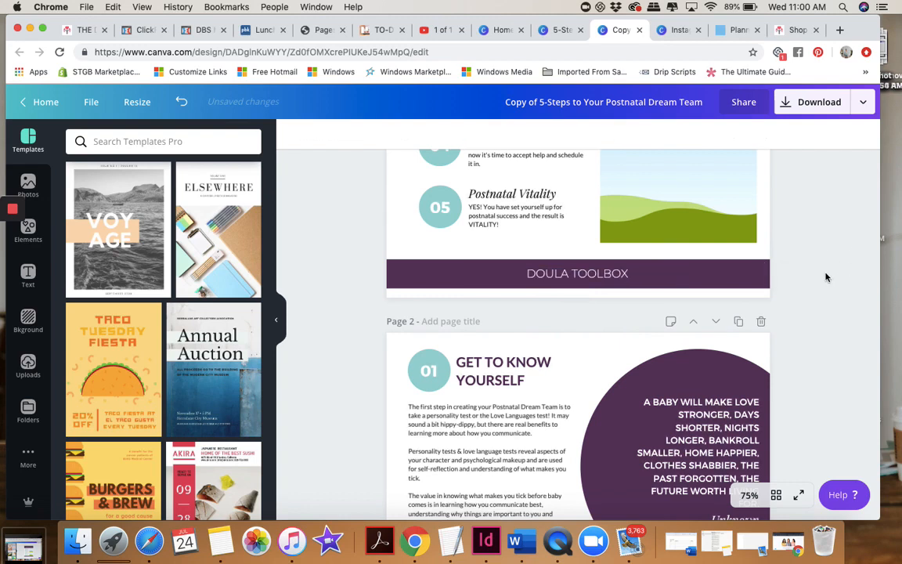
Change the text in the page 1 footer banner to "YOUR BUSINESS NAME"
{"action": "double_click", "coordinate": [631, 274]}
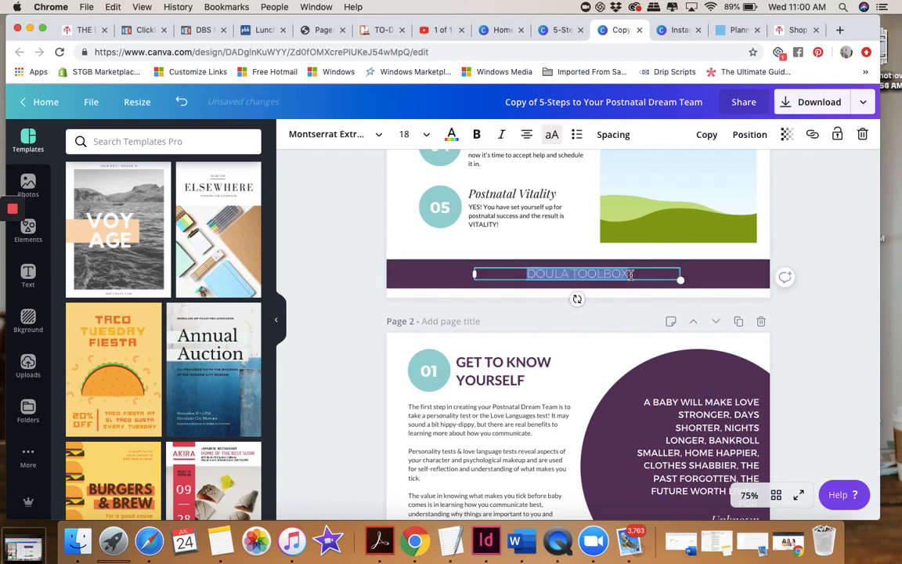
{"action": "type", "text": "YOUR"}
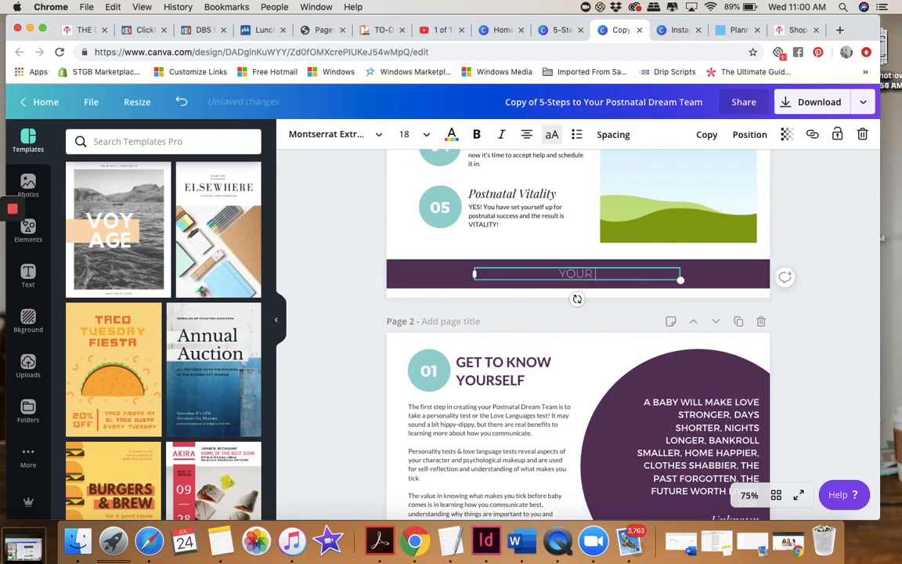
{"action": "type", "text": " BUSINESS"}
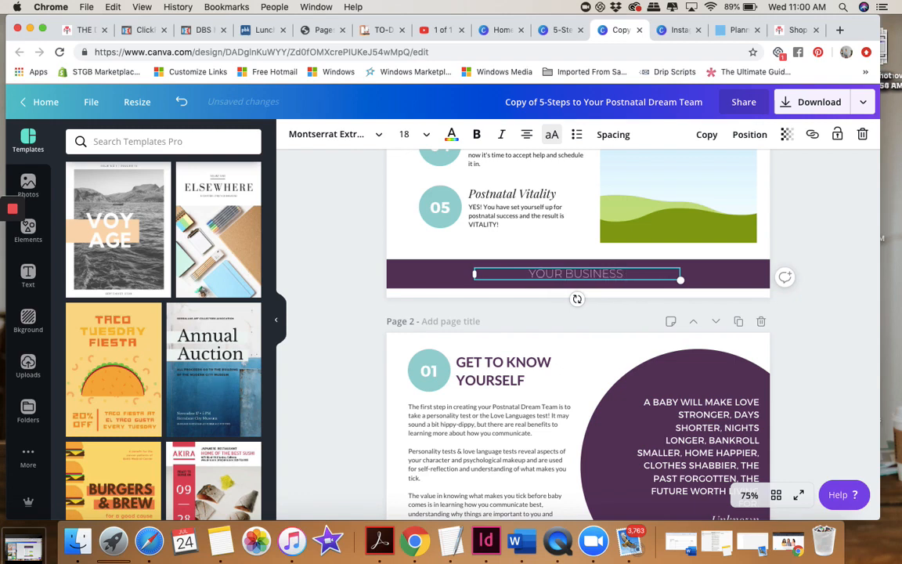
{"action": "type", "text": " NAME"}
{"action": "left_click", "coordinate": [790, 244]}
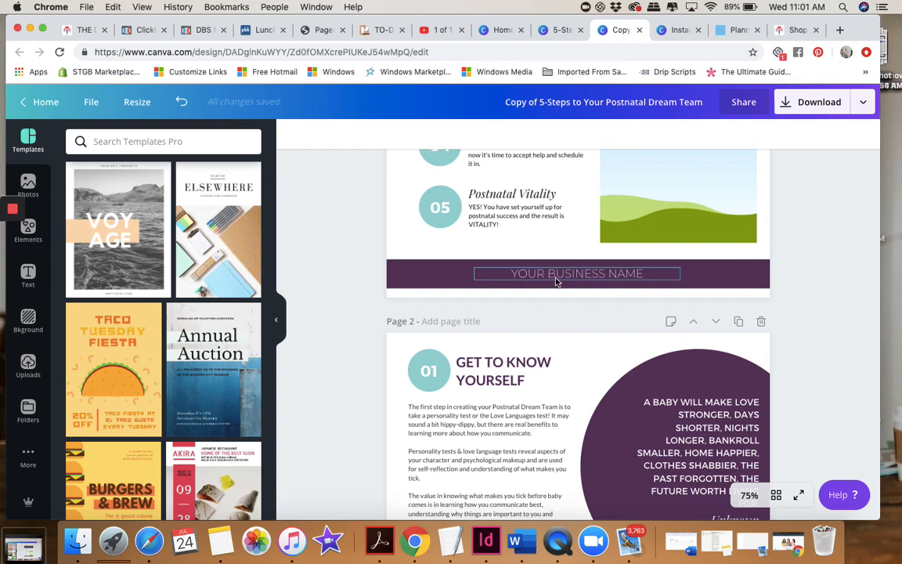
Search the photo library for "BABY" and fill page 1's upper picture frame with the baby in white lying on a white blanket
{"action": "scroll", "coordinate": [834, 250], "scroll_direction": "up", "scroll_amount": 5}
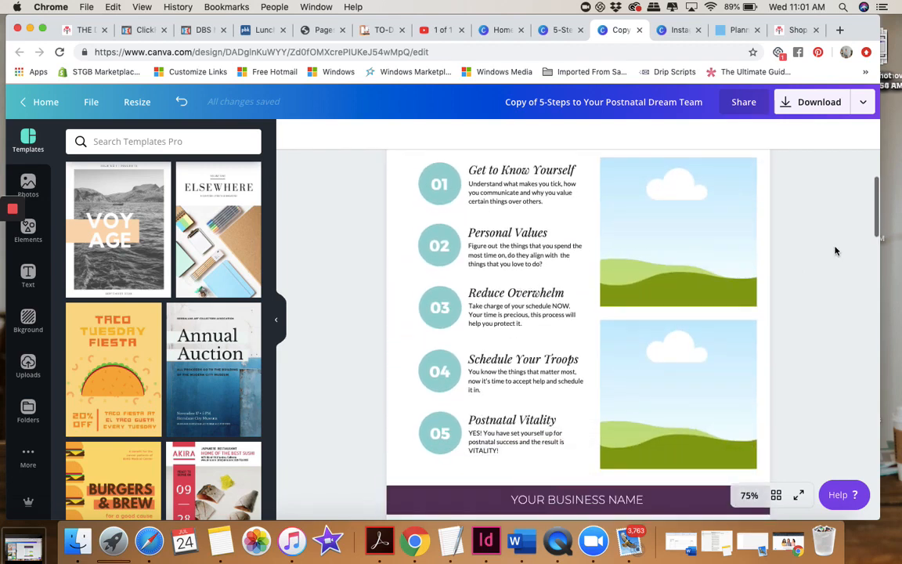
{"action": "left_click", "coordinate": [662, 284]}
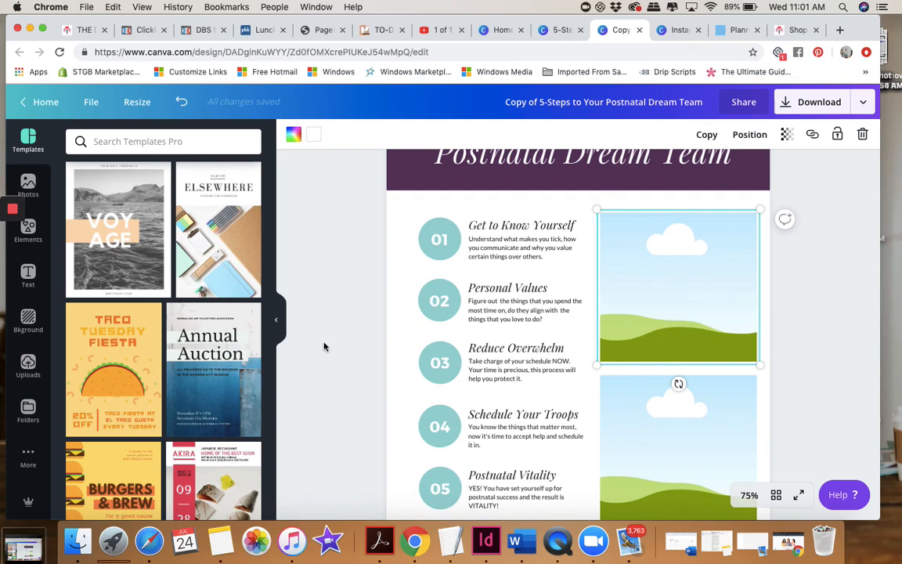
{"action": "left_click", "coordinate": [29, 185]}
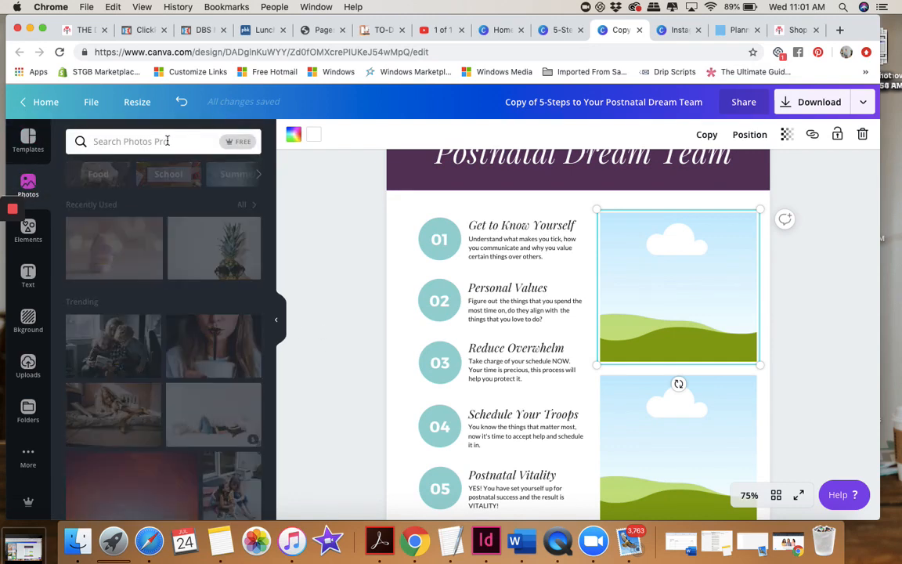
{"action": "type", "text": "BABAY"}
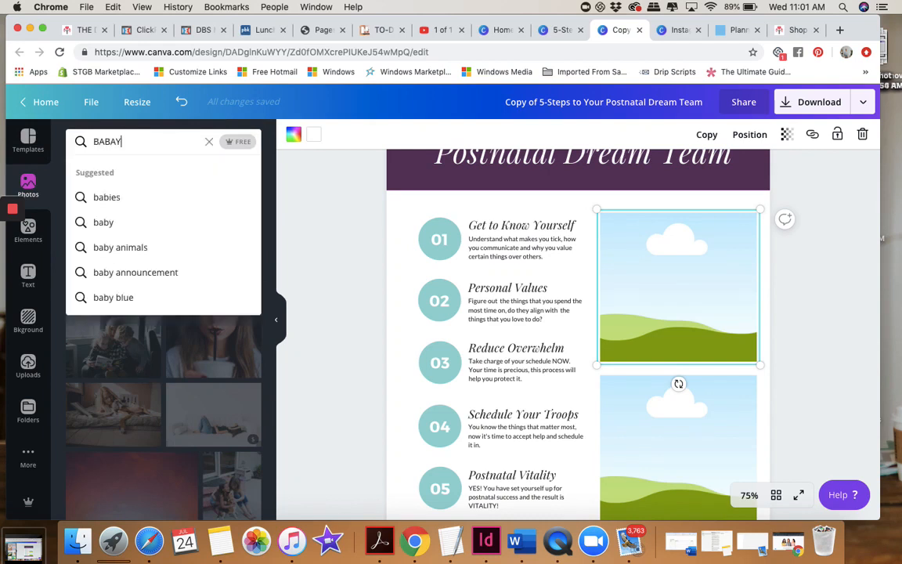
{"action": "key", "text": "BackSpace"}
{"action": "key", "text": "Return"}
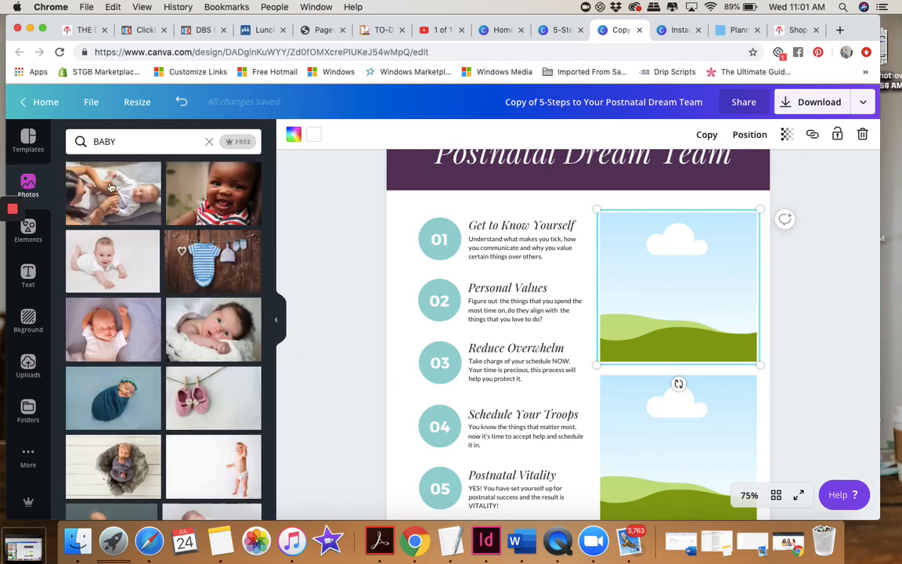
{"action": "left_click_drag", "start_coordinate": [107, 251], "coordinate": [603, 210]}
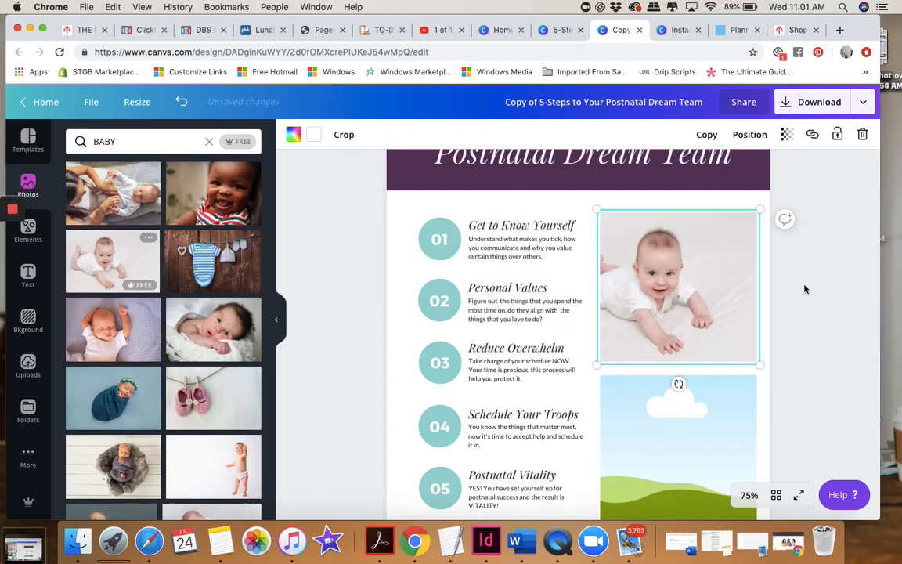
{"action": "left_click", "coordinate": [807, 294]}
View the uploaded images and open the file chooser for uploading an image, then cancel without choosing a file
{"action": "scroll", "coordinate": [807, 294], "scroll_direction": "down", "scroll_amount": 5}
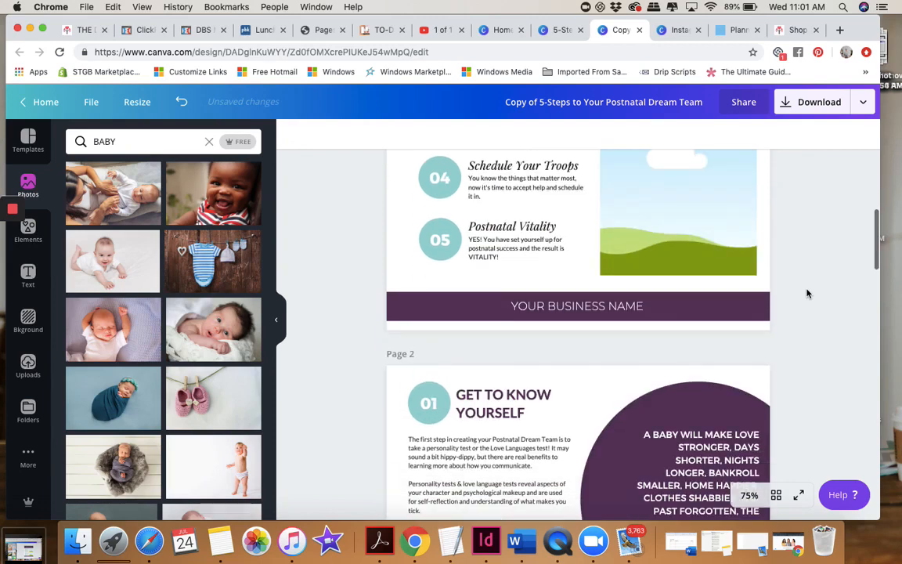
{"action": "scroll", "coordinate": [808, 294], "scroll_direction": "up", "scroll_amount": 5}
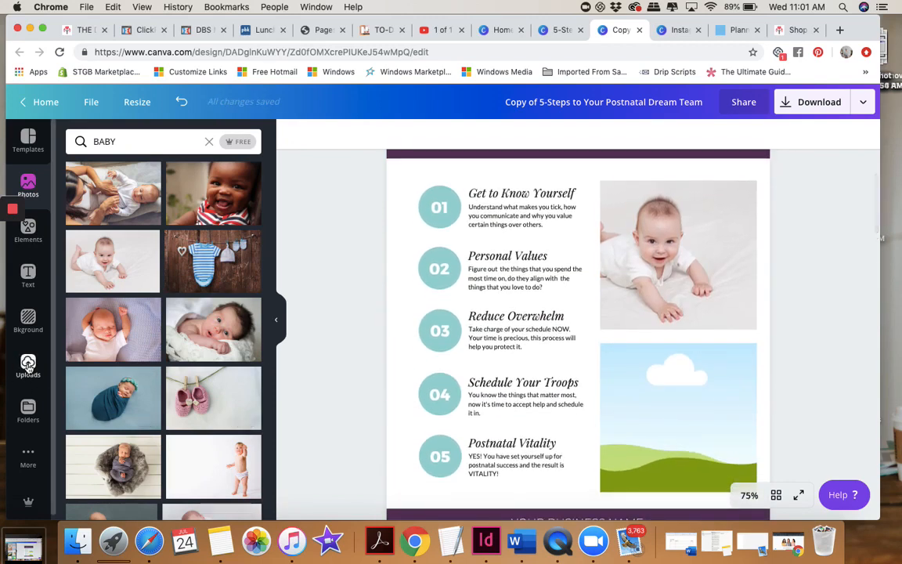
{"action": "left_click", "coordinate": [28, 364]}
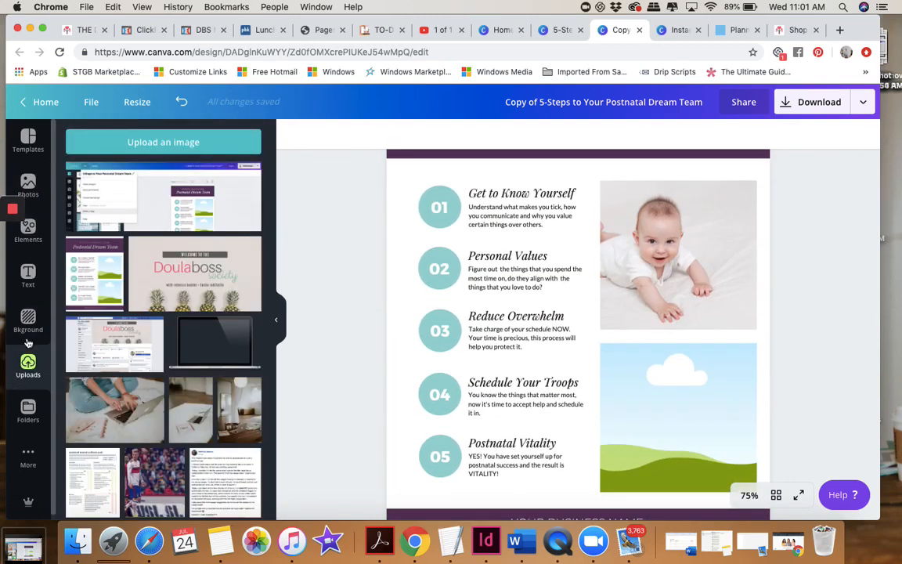
{"action": "left_click", "coordinate": [162, 142]}
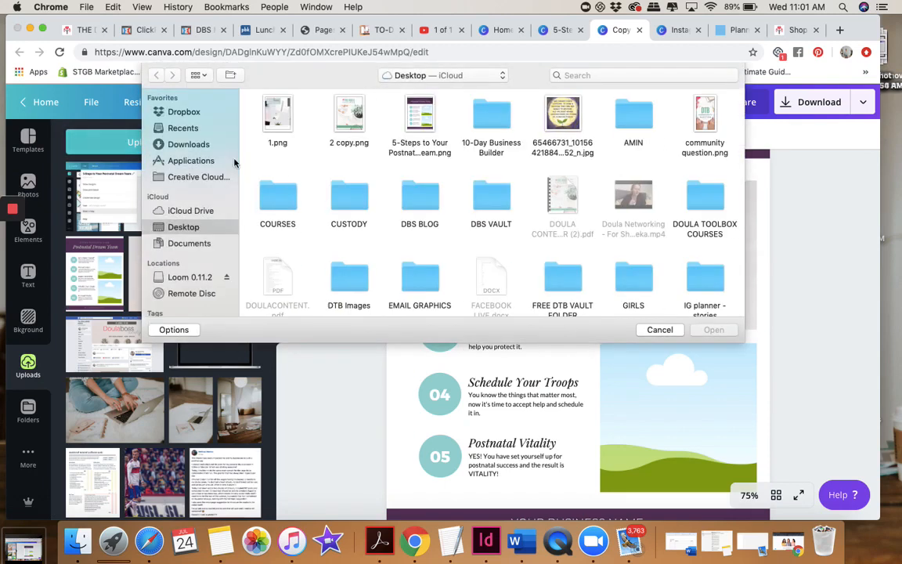
{"action": "left_click", "coordinate": [660, 330]}
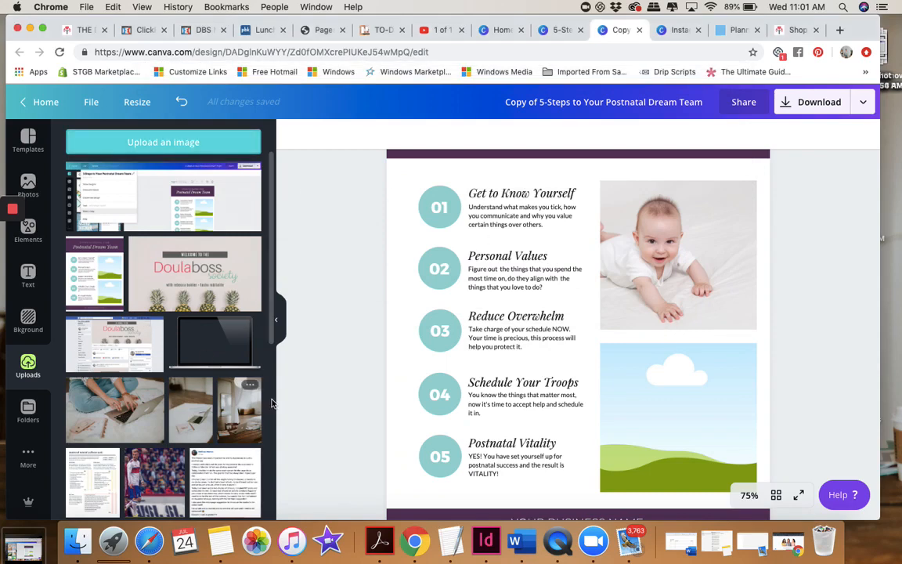
Browse through the "BABY" photo results for other pictures that could be used
{"action": "left_click", "coordinate": [29, 185]}
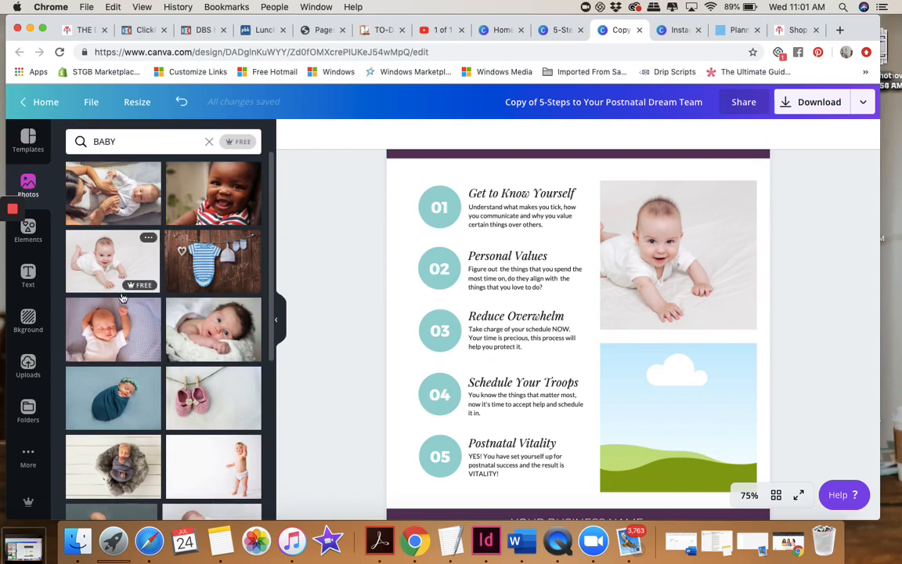
{"action": "scroll", "coordinate": [133, 352], "scroll_direction": "down", "scroll_amount": 5}
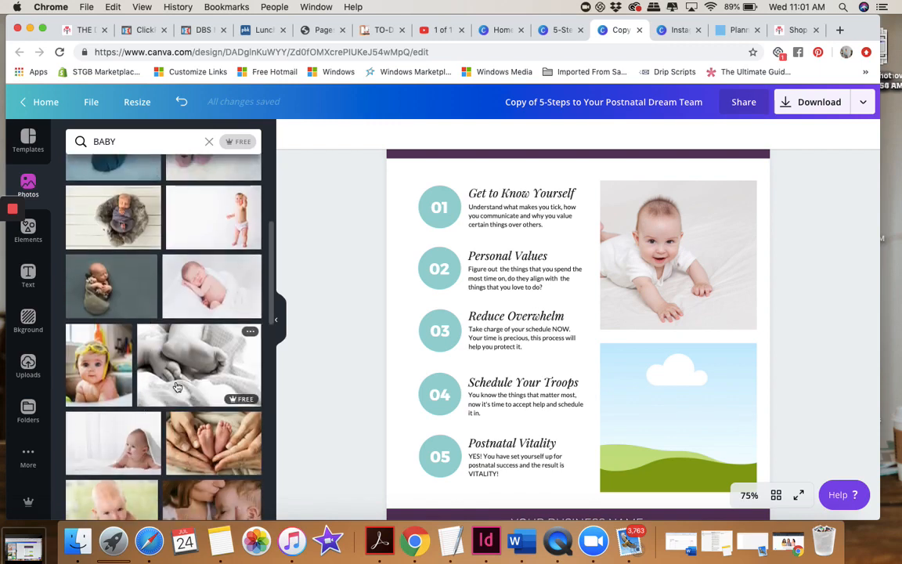
{"action": "scroll", "coordinate": [196, 376], "scroll_direction": "down", "scroll_amount": 3}
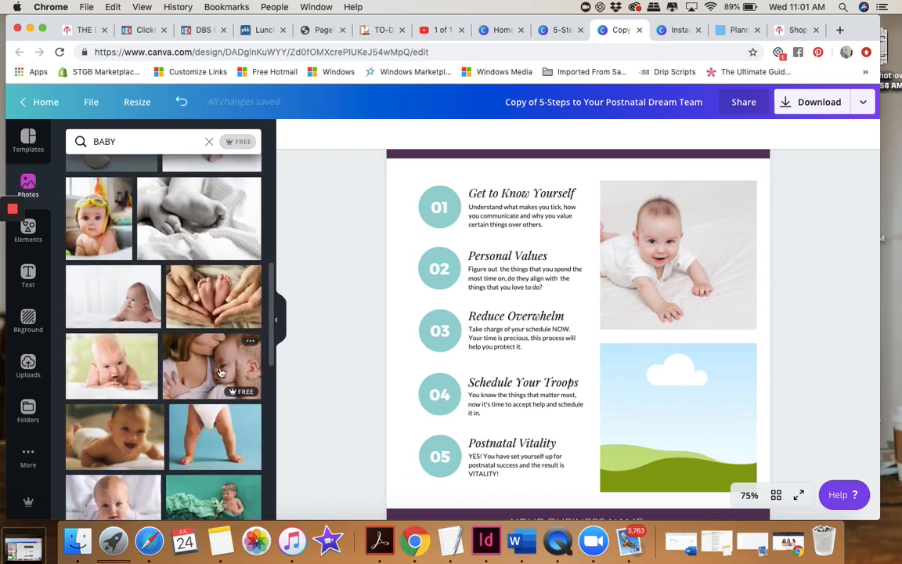
{"action": "scroll", "coordinate": [188, 370], "scroll_direction": "down", "scroll_amount": 6}
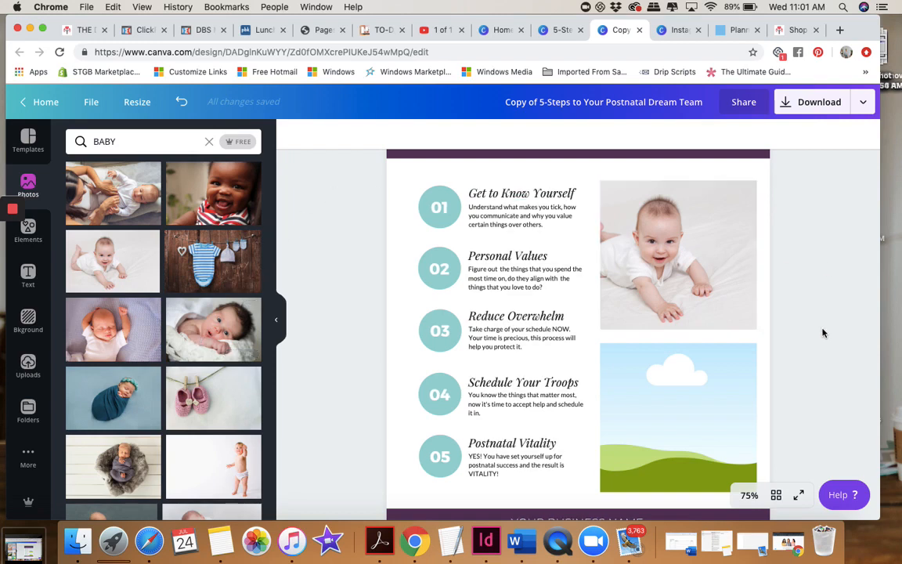
Review page 1's lower picture frame and page 2's text, quote circle, photo and copyright line for content to customise
{"action": "scroll", "coordinate": [822, 332], "scroll_direction": "down", "scroll_amount": 5}
{"action": "scroll", "coordinate": [822, 332], "scroll_direction": "up", "scroll_amount": 4}
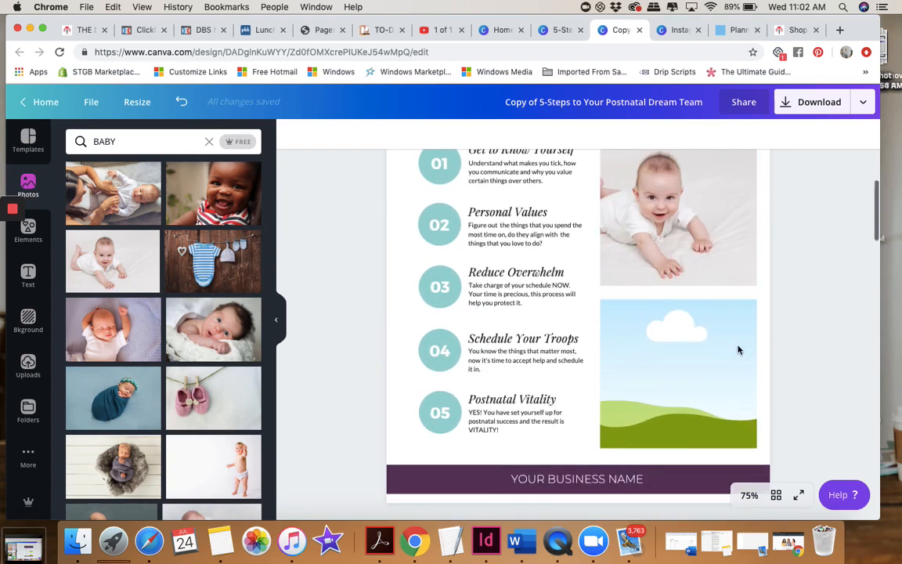
{"action": "left_click", "coordinate": [691, 384]}
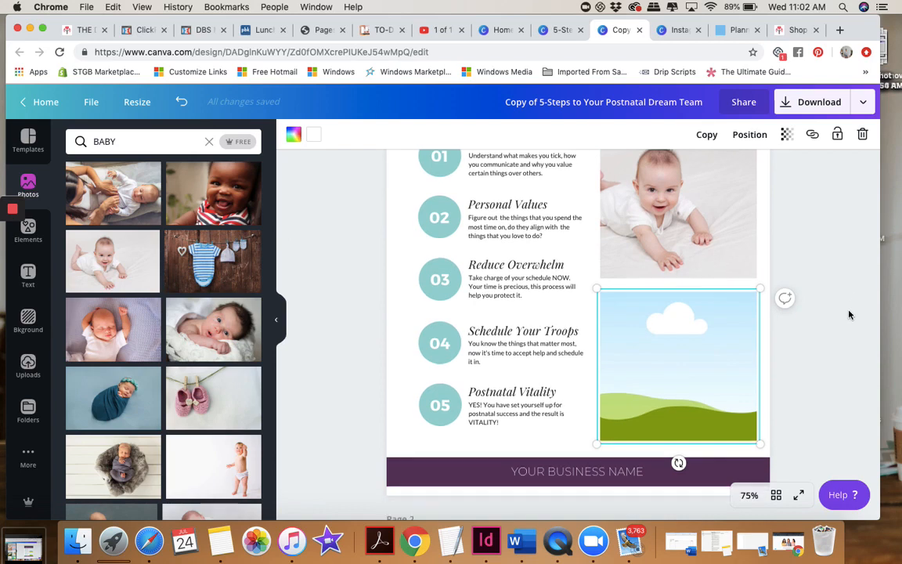
{"action": "scroll", "coordinate": [800, 383], "scroll_direction": "down", "scroll_amount": 3}
{"action": "scroll", "coordinate": [801, 382], "scroll_direction": "down", "scroll_amount": 2}
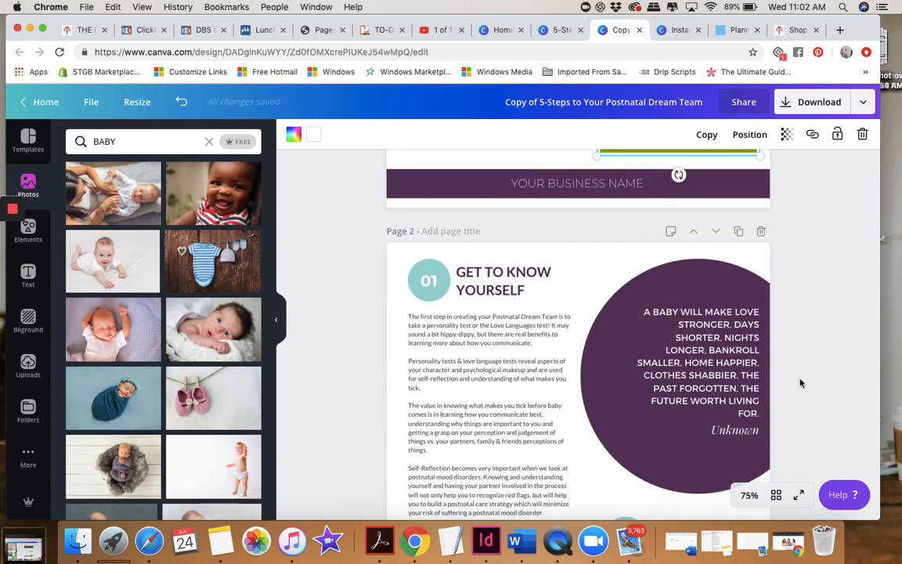
{"action": "scroll", "coordinate": [801, 383], "scroll_direction": "down", "scroll_amount": 2}
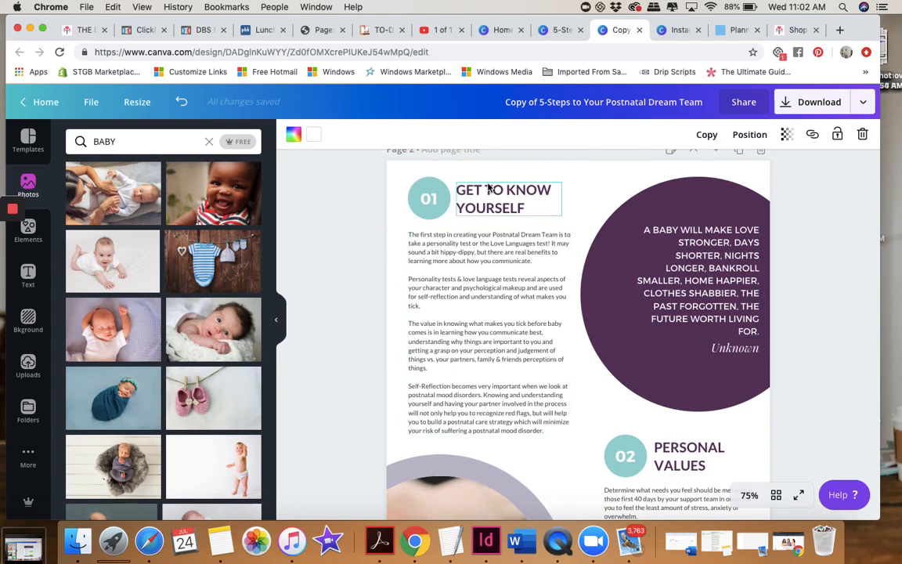
{"action": "scroll", "coordinate": [726, 335], "scroll_direction": "down", "scroll_amount": 4}
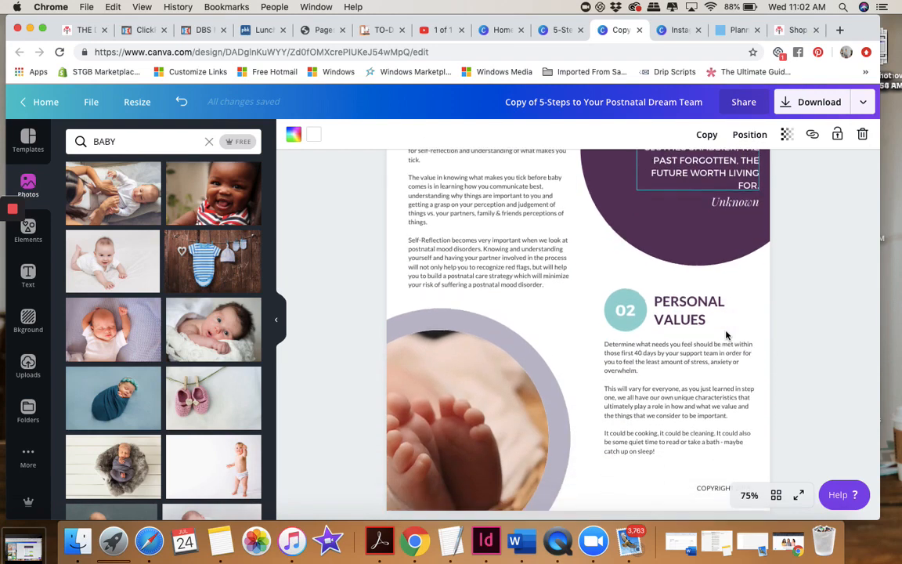
{"action": "scroll", "coordinate": [644, 376], "scroll_direction": "down", "scroll_amount": 3}
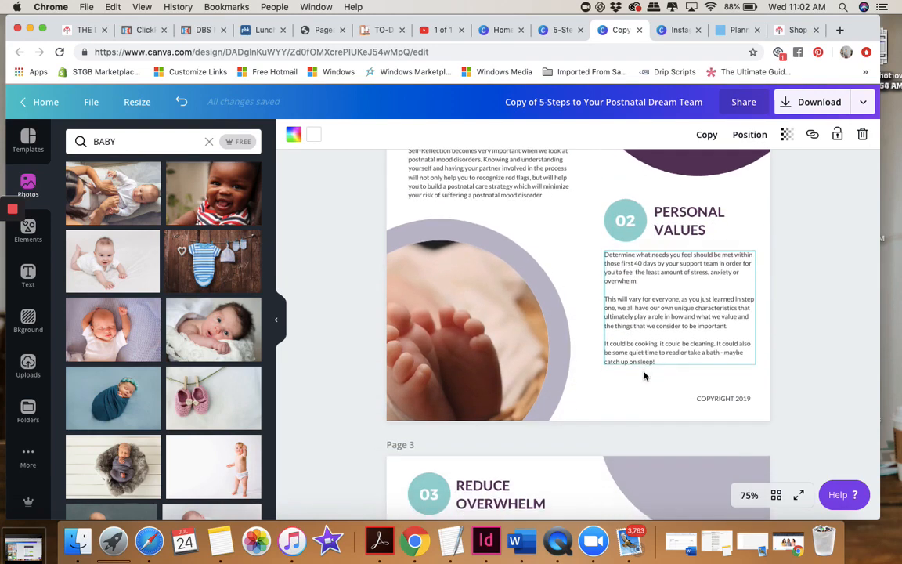
{"action": "scroll", "coordinate": [689, 296], "scroll_direction": "up", "scroll_amount": 7}
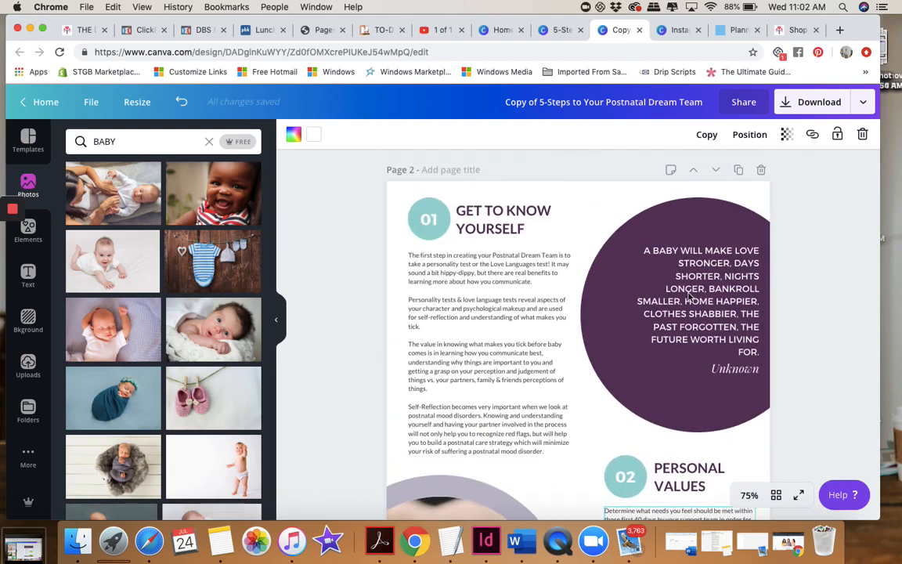
{"action": "scroll", "coordinate": [687, 296], "scroll_direction": "down", "scroll_amount": 6}
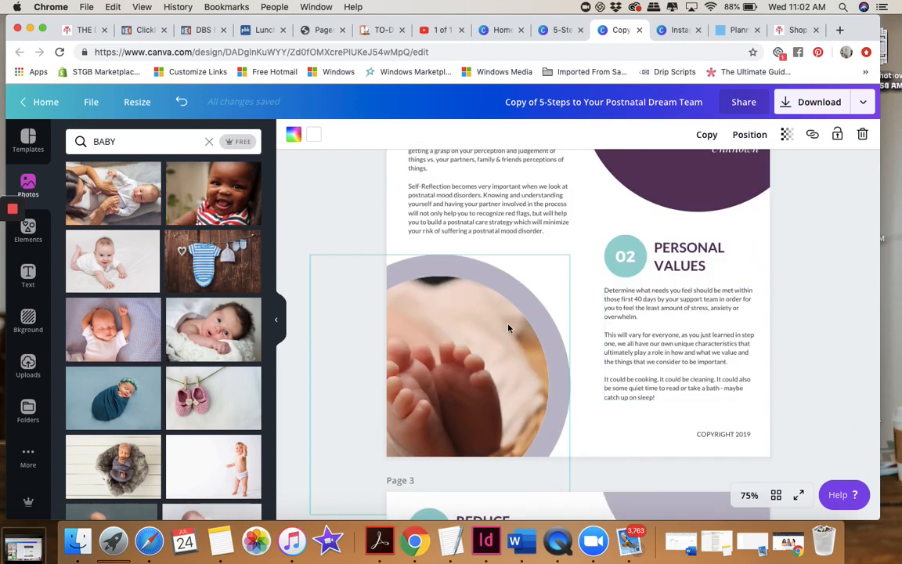
Try filling page 2's circular frame with the photo of the sleeping baby wrapped in a teal blanket, and undo the replacement
{"action": "left_click_drag", "start_coordinate": [508, 328], "coordinate": [451, 357]}
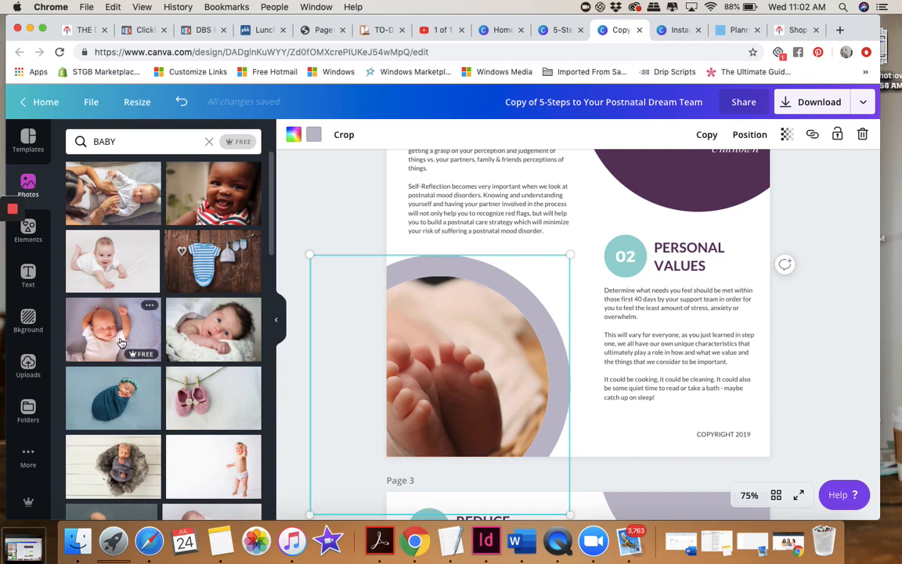
{"action": "left_click_drag", "start_coordinate": [106, 404], "coordinate": [480, 351]}
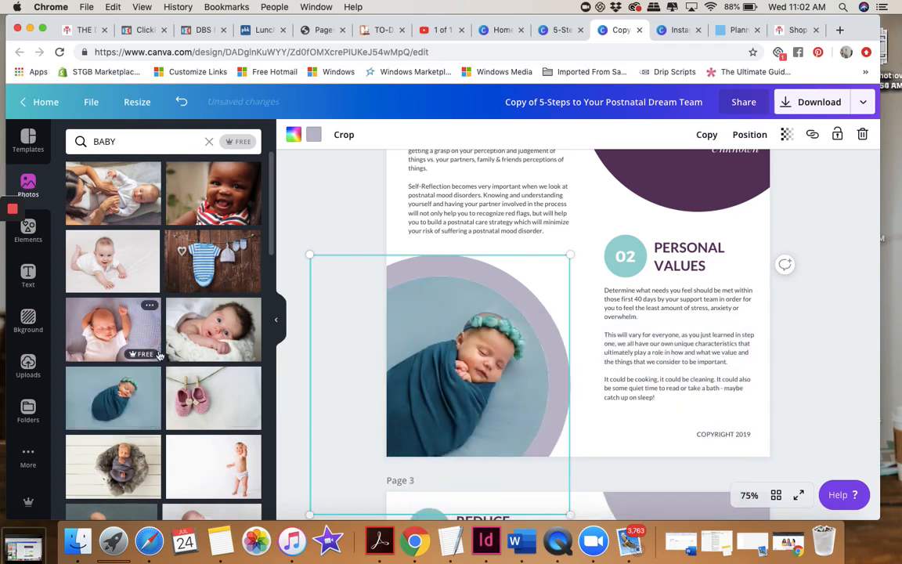
{"action": "scroll", "coordinate": [153, 354], "scroll_direction": "down", "scroll_amount": 4}
{"action": "scroll", "coordinate": [153, 354], "scroll_direction": "up", "scroll_amount": 3}
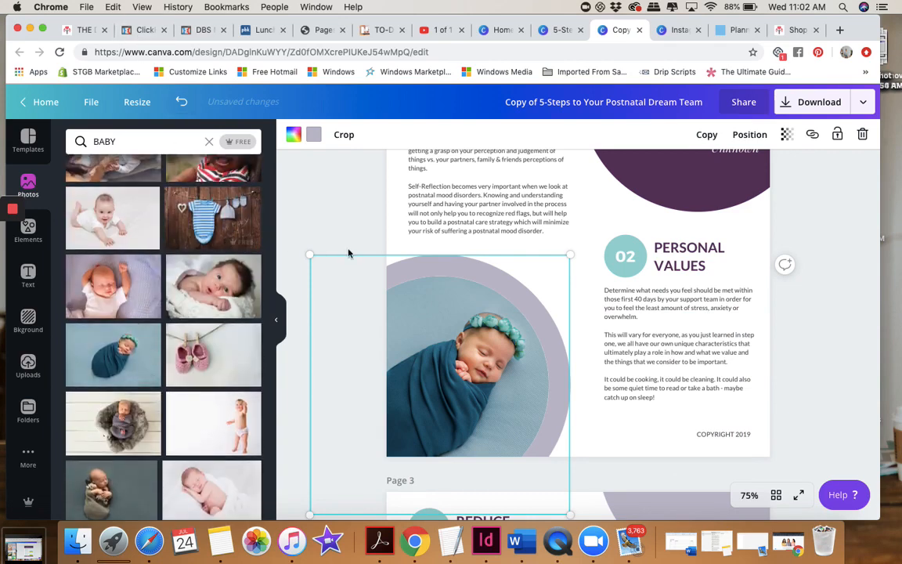
{"action": "left_click", "coordinate": [181, 102]}
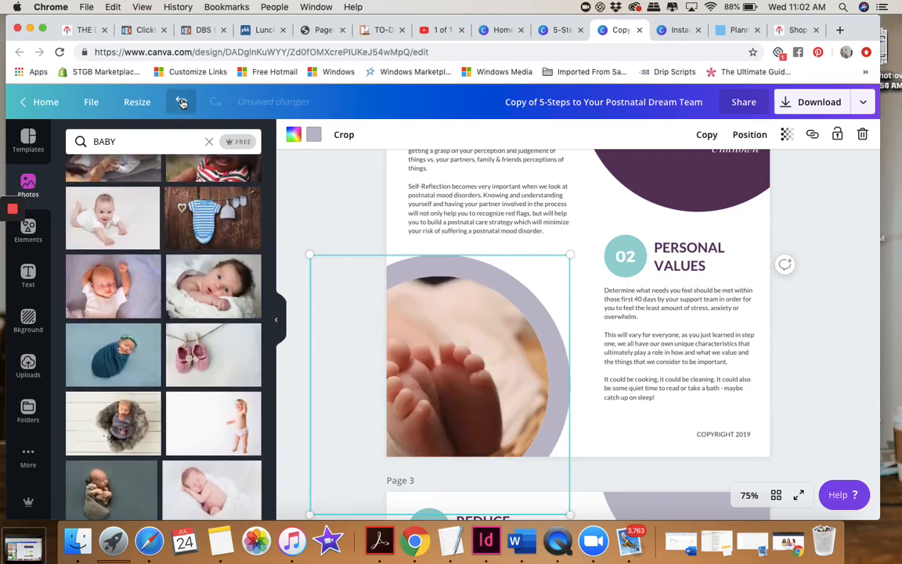
{"action": "left_click", "coordinate": [352, 202]}
Add "| DOULA TOOLBOX" after "COPYRIGHT 2019" in the copyright line on page 2
{"action": "scroll", "coordinate": [823, 308], "scroll_direction": "up", "scroll_amount": 5}
{"action": "scroll", "coordinate": [823, 309], "scroll_direction": "down", "scroll_amount": 5}
{"action": "scroll", "coordinate": [823, 308], "scroll_direction": "down", "scroll_amount": 5}
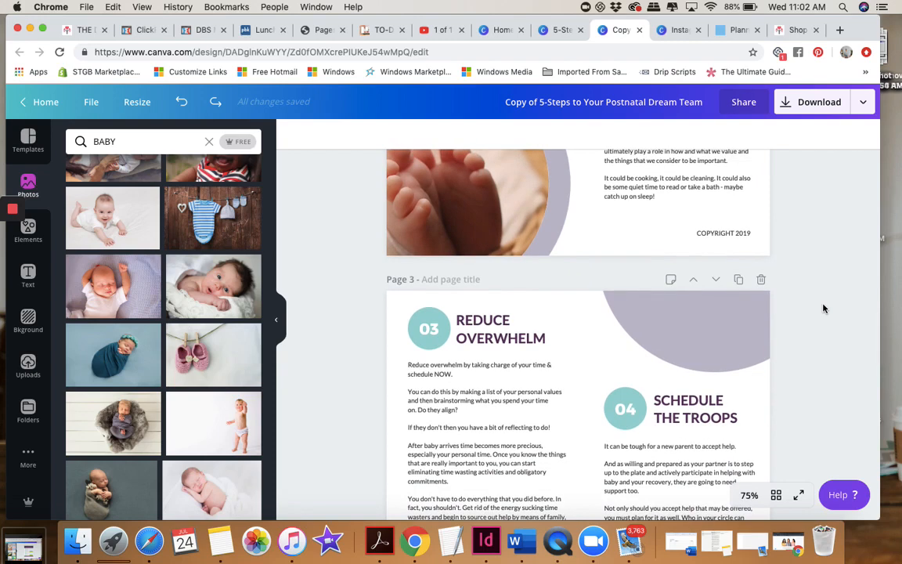
{"action": "left_click", "coordinate": [719, 234]}
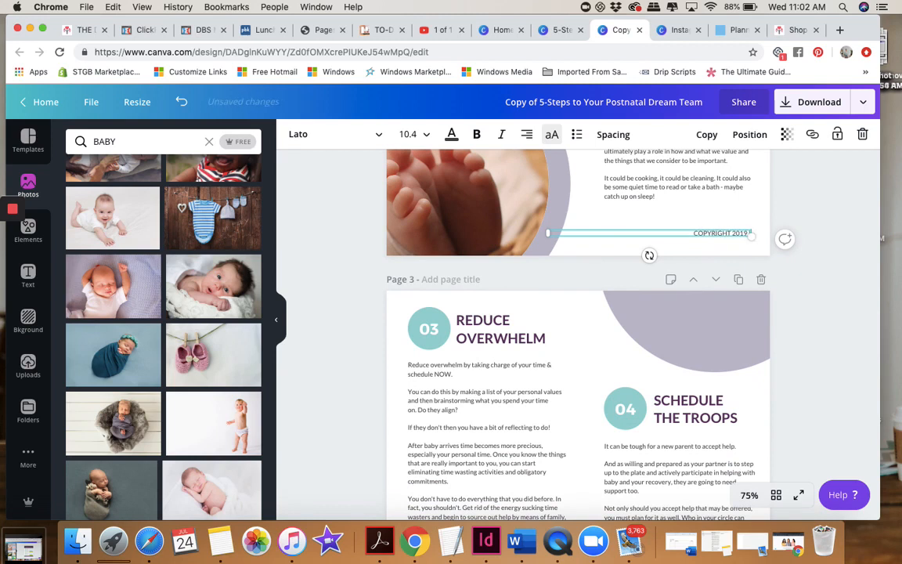
{"action": "type", "text": "| DOULA TOOLBOX"}
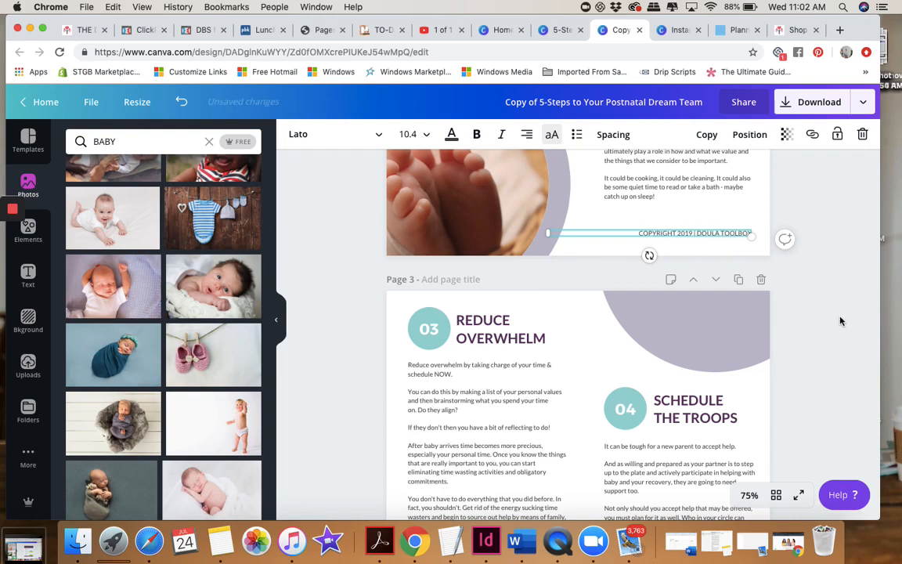
Remove "| DOULA TOOLBOX" from the page 2 copyright line, leaving "COPYRIGHT 2019"
{"action": "left_click", "coordinate": [840, 321]}
{"action": "left_click", "coordinate": [716, 234]}
{"action": "left_click_drag", "start_coordinate": [693, 234], "coordinate": [740, 234]}
{"action": "key", "text": "BackSpace"}
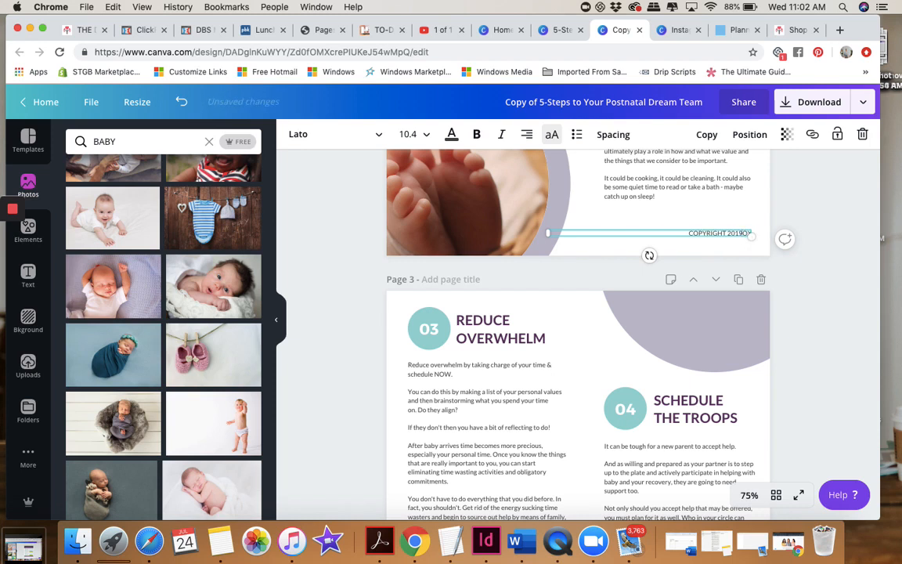
{"action": "key", "text": "BackSpace"}
{"action": "key", "text": "BackSpace"}
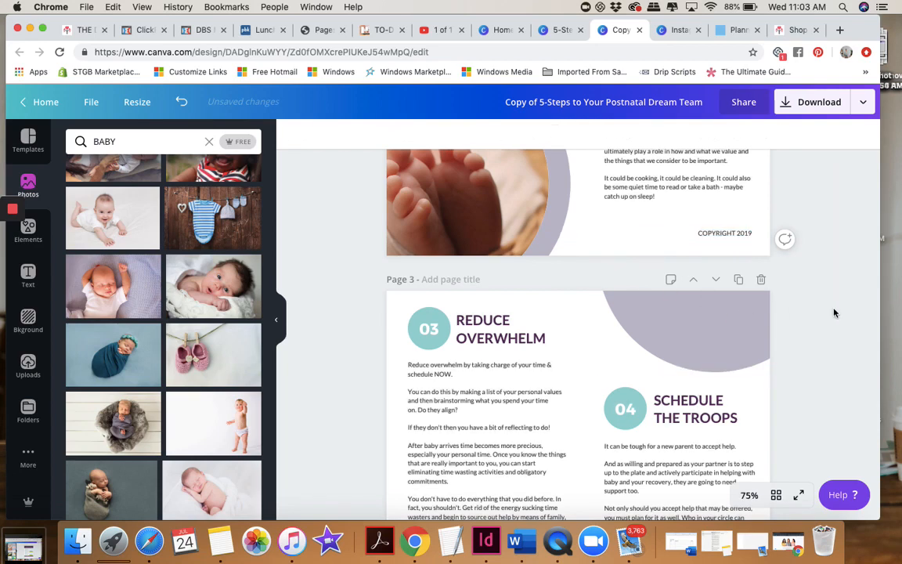
Try the teal document colour on the large circle at the top of page 3, and set it back to lavender
{"action": "scroll", "coordinate": [803, 306], "scroll_direction": "down", "scroll_amount": 3}
{"action": "left_click", "coordinate": [689, 219]}
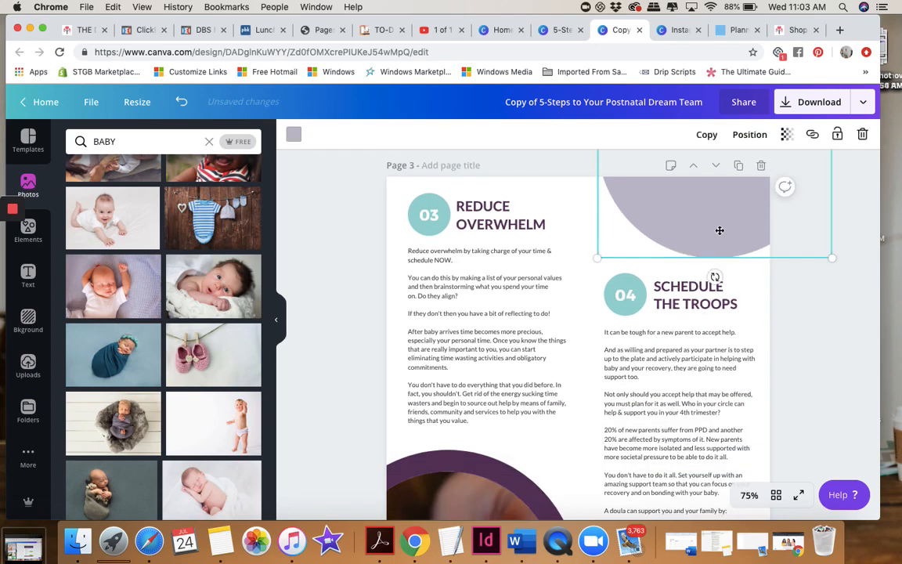
{"action": "left_click", "coordinate": [294, 137]}
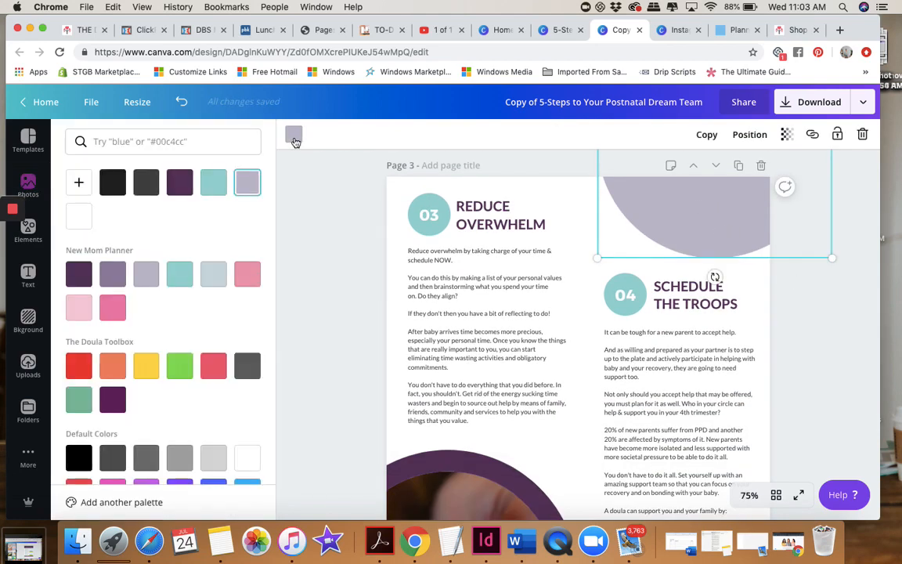
{"action": "left_click", "coordinate": [213, 185]}
{"action": "left_click", "coordinate": [247, 181]}
{"action": "left_click", "coordinate": [345, 266]}
Open page 4's contact details text at the "BUSINESS NAME" line to examine the fields, and return to page 1
{"action": "scroll", "coordinate": [708, 342], "scroll_direction": "down", "scroll_amount": 15}
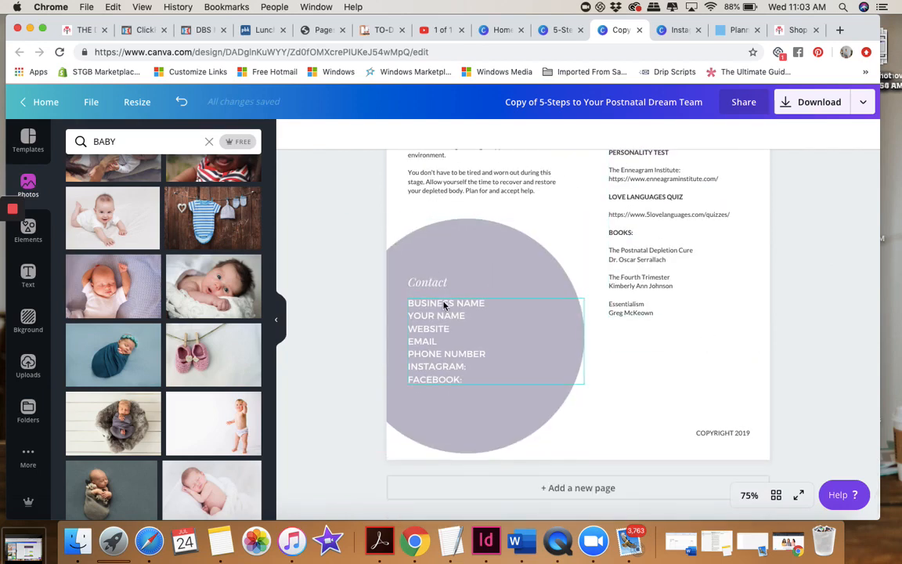
{"action": "left_click", "coordinate": [492, 305]}
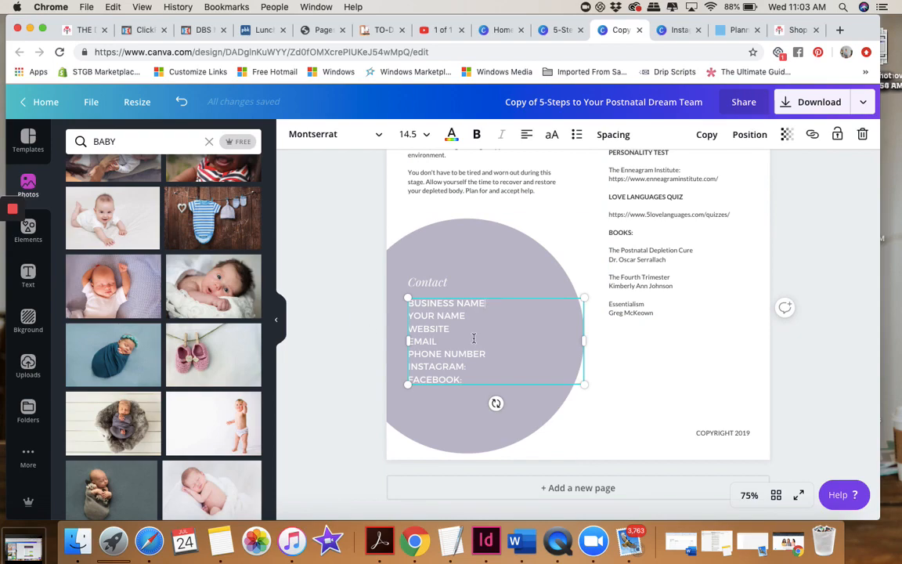
{"action": "scroll", "coordinate": [474, 338], "scroll_direction": "up", "scroll_amount": 5}
{"action": "scroll", "coordinate": [474, 340], "scroll_direction": "up", "scroll_amount": 20}
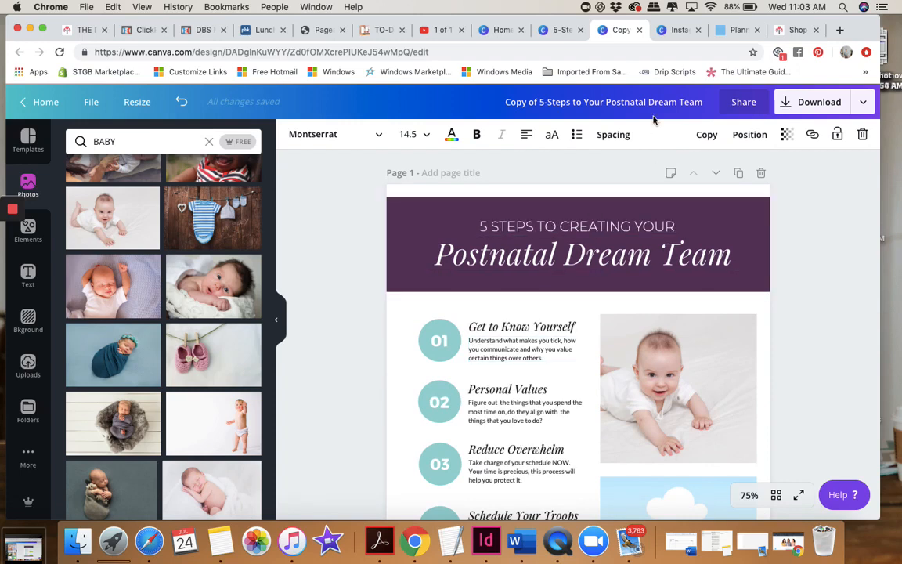
Open the design's title for editing, leave it without renaming, and save the design
{"action": "left_click", "coordinate": [707, 100]}
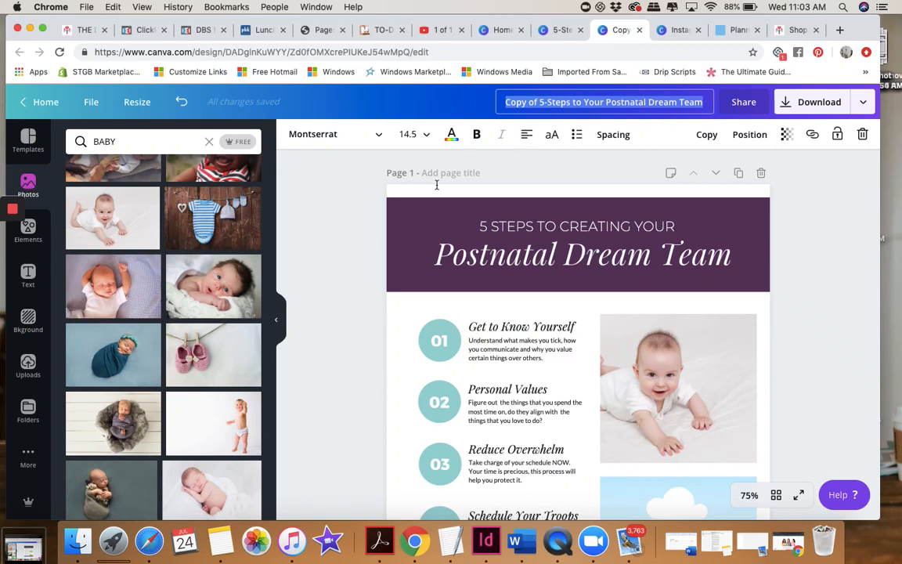
{"action": "left_click", "coordinate": [346, 233]}
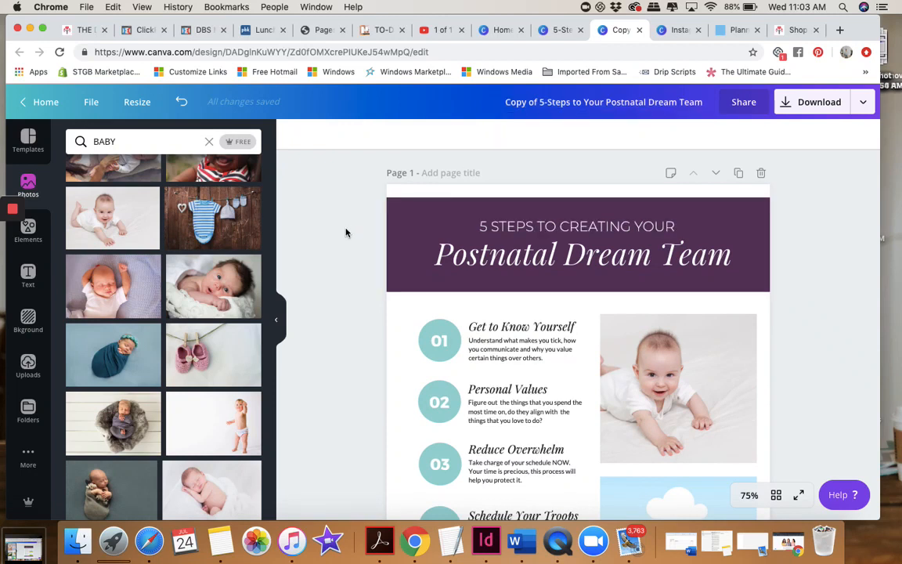
{"action": "left_click", "coordinate": [88, 104]}
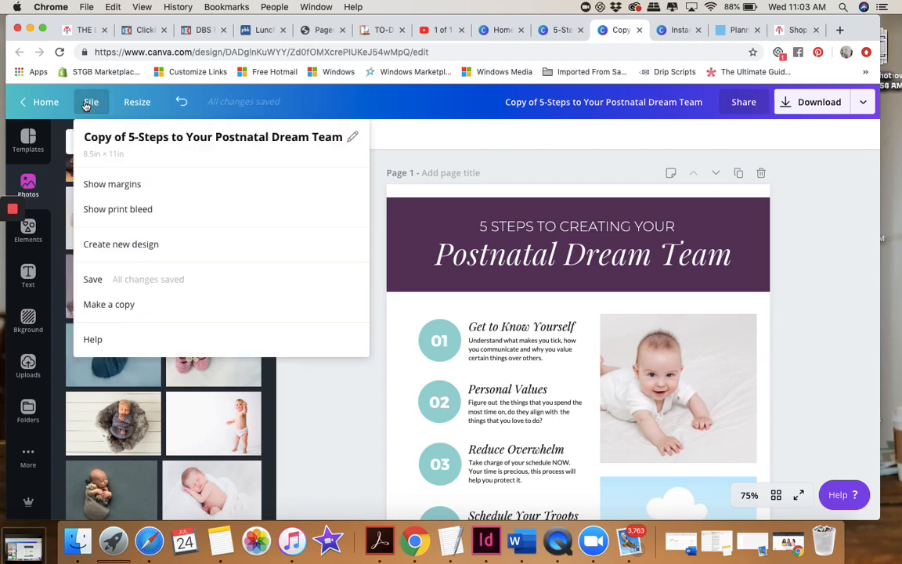
{"action": "left_click", "coordinate": [113, 286]}
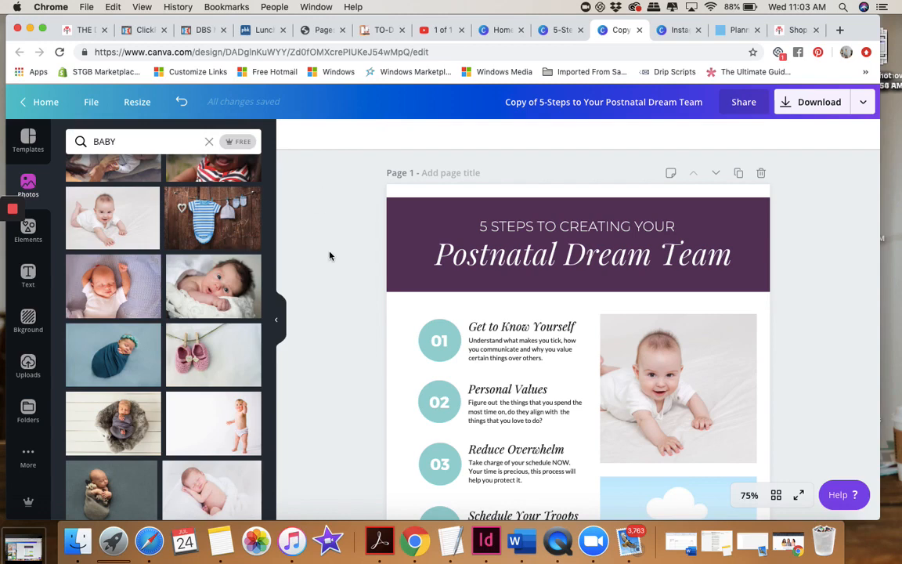
Look over page 1, selecting the upper baby photo to view its editing options and deselecting it
{"action": "scroll", "coordinate": [322, 264], "scroll_direction": "down", "scroll_amount": 3}
{"action": "scroll", "coordinate": [322, 266], "scroll_direction": "up", "scroll_amount": 3}
{"action": "scroll", "coordinate": [322, 266], "scroll_direction": "down", "scroll_amount": 3}
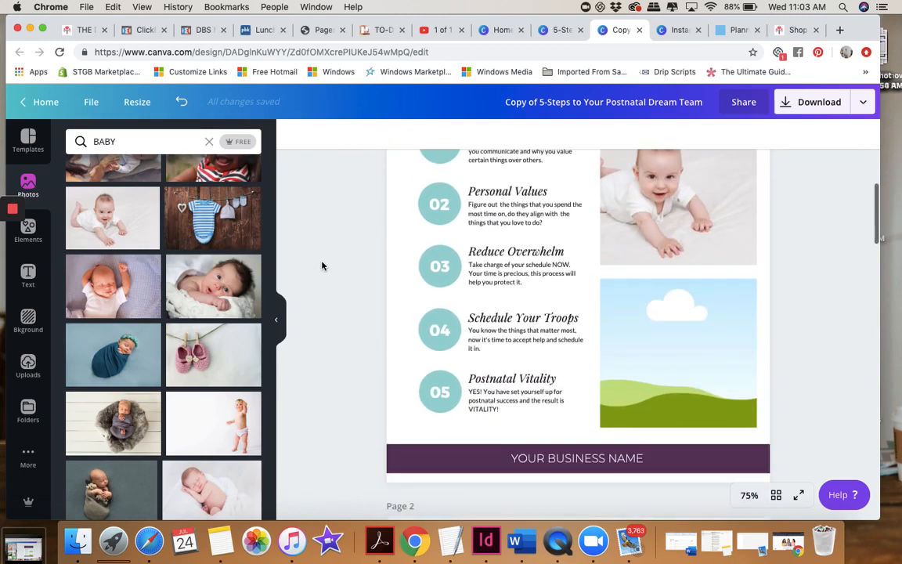
{"action": "scroll", "coordinate": [321, 266], "scroll_direction": "up", "scroll_amount": 1}
{"action": "left_click", "coordinate": [719, 253]}
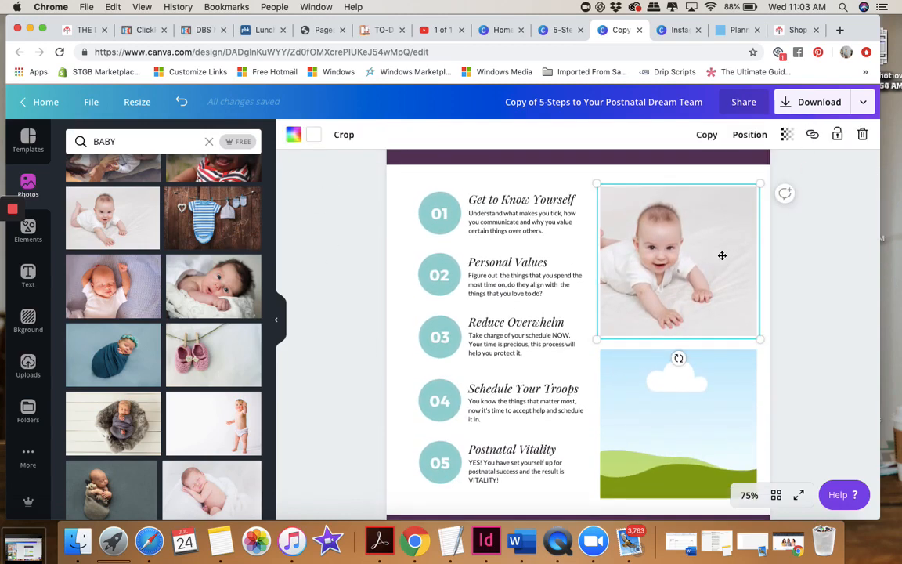
{"action": "left_click", "coordinate": [862, 134]}
{"action": "left_click", "coordinate": [817, 262]}
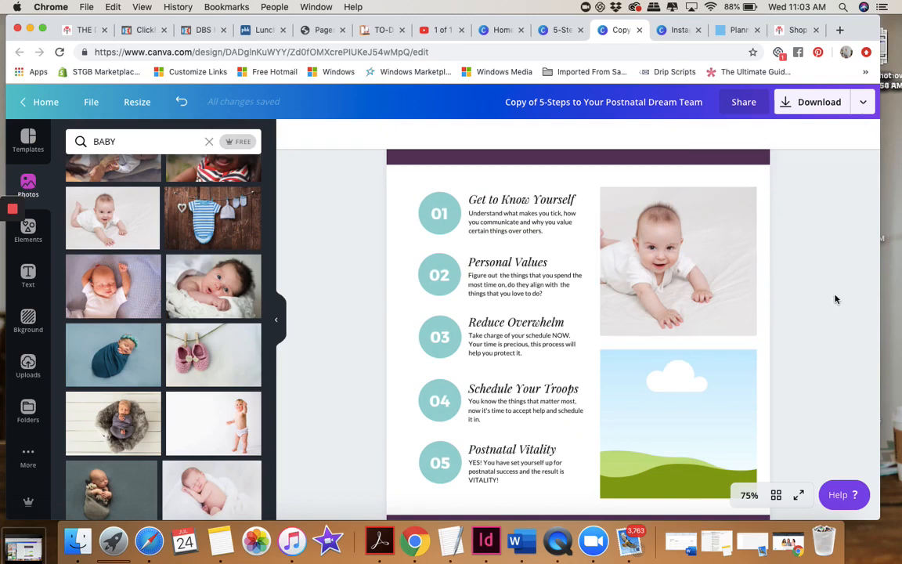
{"action": "scroll", "coordinate": [835, 299], "scroll_direction": "up", "scroll_amount": 3}
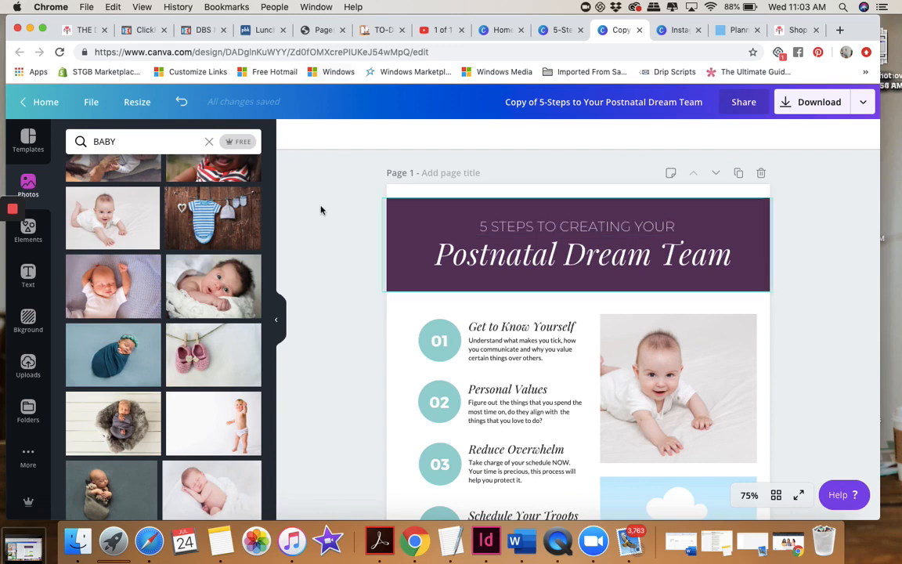
Return to the home page and reopen the most recent "Copy of 5-Steps to Your Postnatal Dream Team" from your designs
{"action": "left_click", "coordinate": [49, 107]}
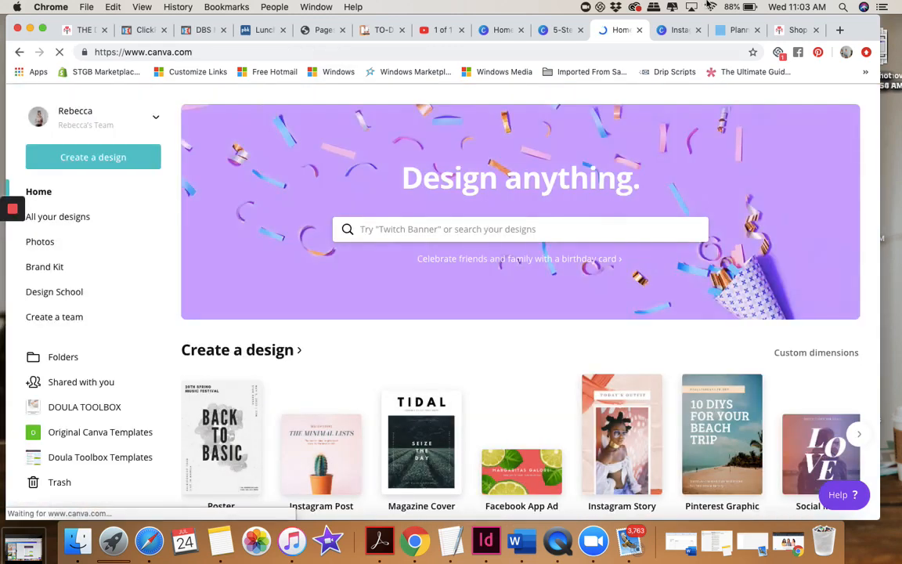
{"action": "scroll", "coordinate": [518, 176], "scroll_direction": "down", "scroll_amount": 5}
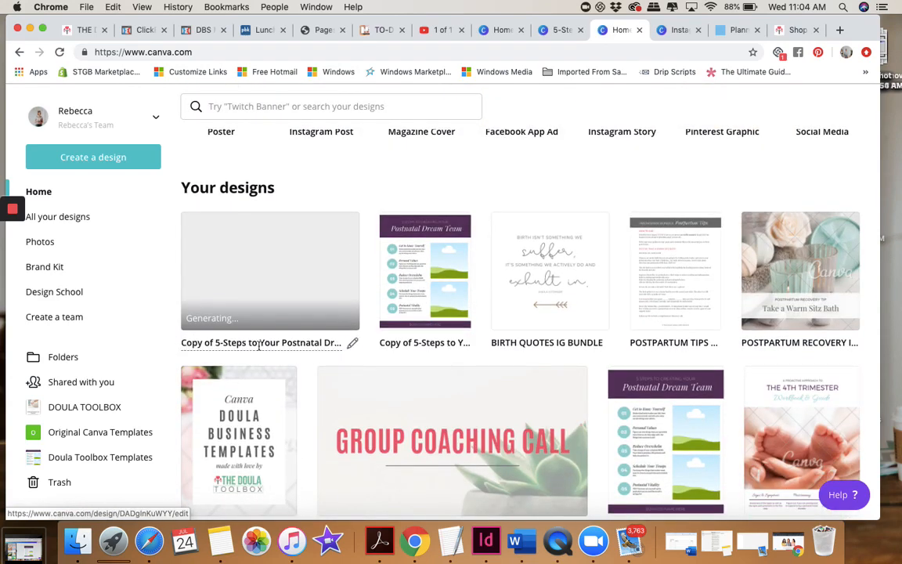
{"action": "left_click", "coordinate": [353, 342]}
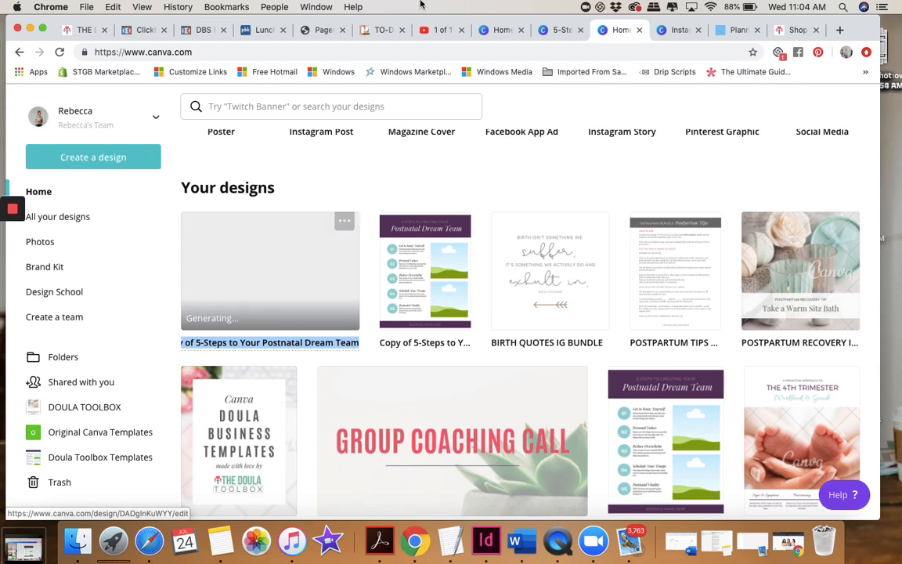
{"action": "left_click", "coordinate": [310, 256]}
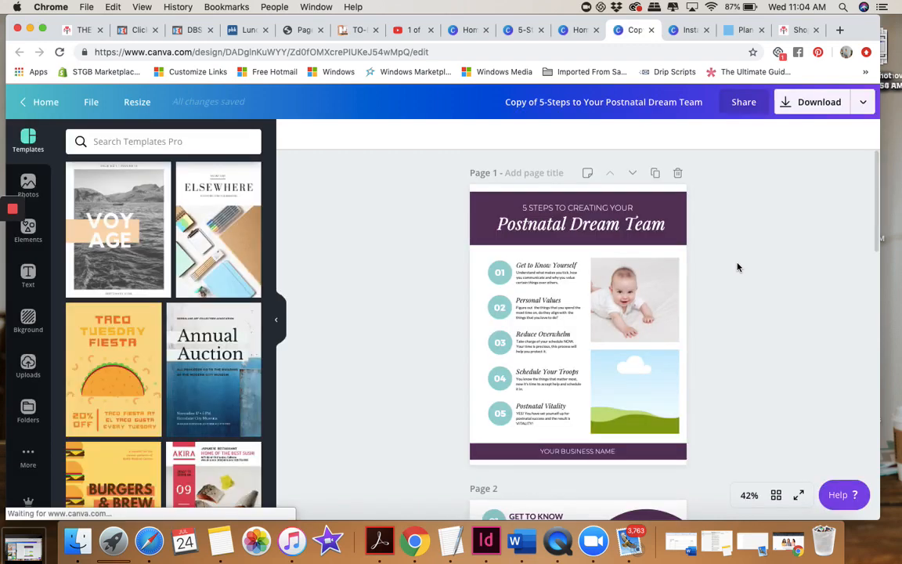
Check the pages of the reopened design from page 1 to page 4 and return to page 1
{"action": "scroll", "coordinate": [736, 267], "scroll_direction": "down", "scroll_amount": 10}
{"action": "scroll", "coordinate": [737, 267], "scroll_direction": "down", "scroll_amount": 10}
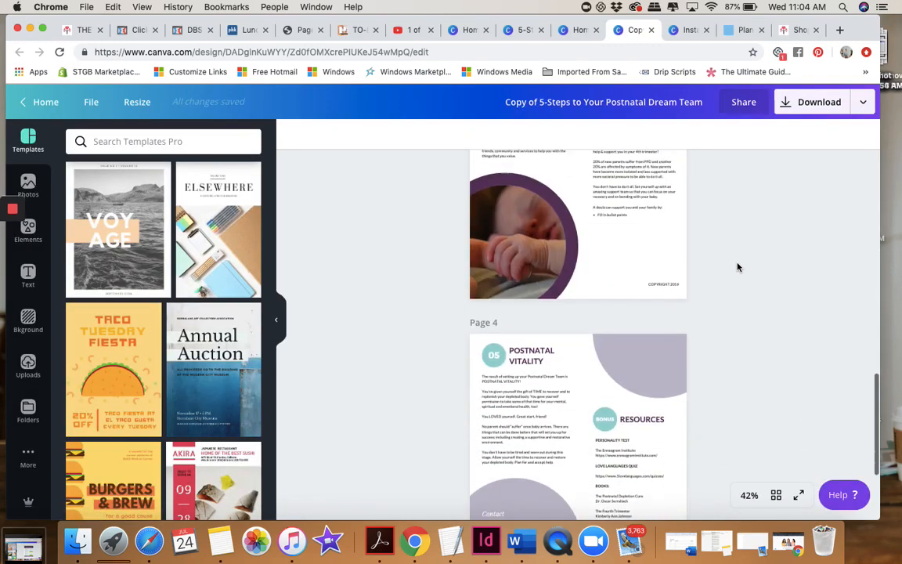
{"action": "scroll", "coordinate": [737, 267], "scroll_direction": "up", "scroll_amount": 3}
{"action": "scroll", "coordinate": [737, 267], "scroll_direction": "up", "scroll_amount": 15}
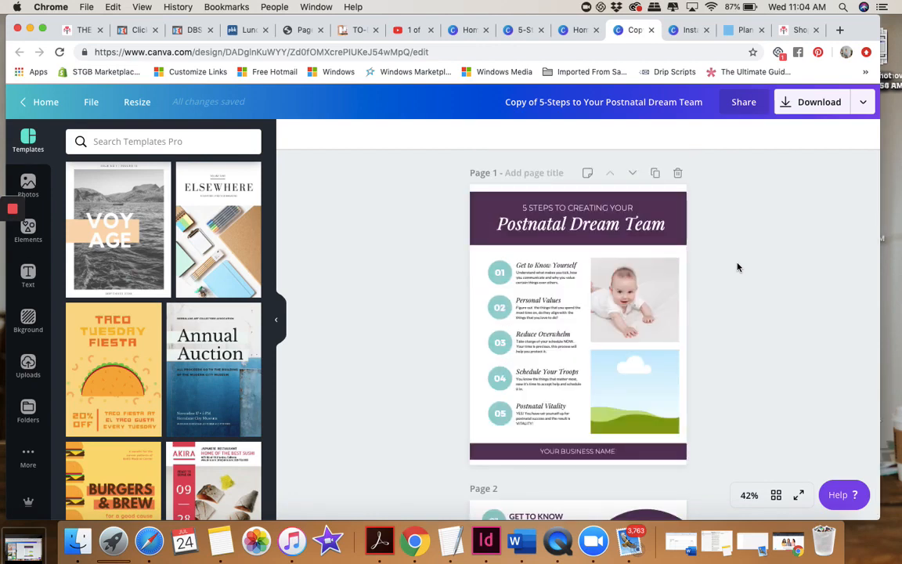
{"action": "scroll", "coordinate": [737, 267], "scroll_direction": "down", "scroll_amount": 5}
{"action": "scroll", "coordinate": [737, 267], "scroll_direction": "up", "scroll_amount": 5}
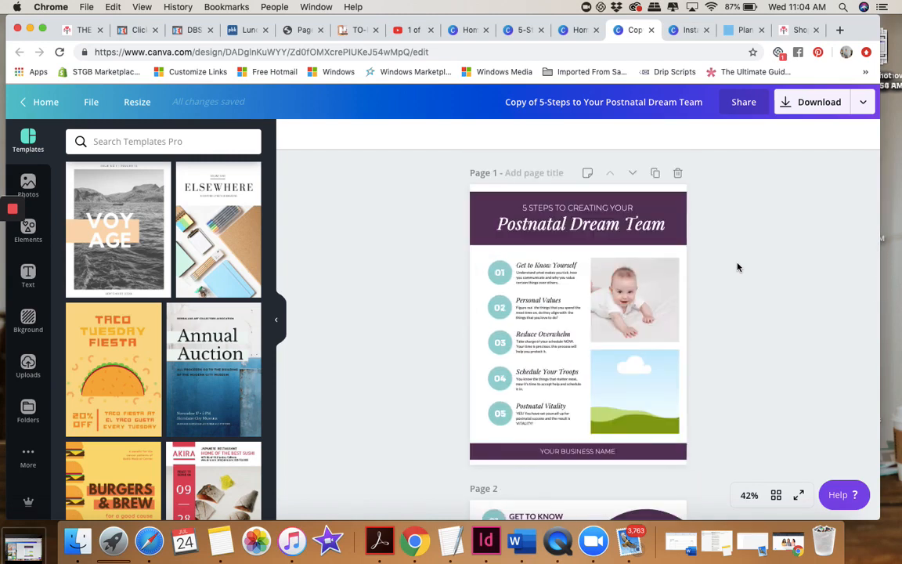